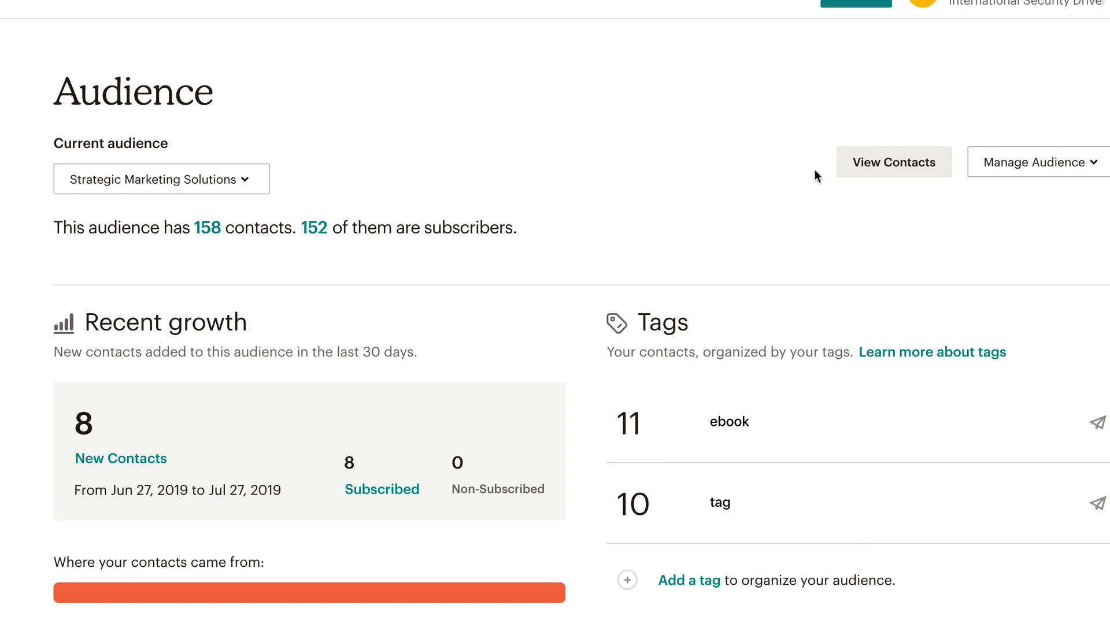
Step: Go from Manage Audience > Settings to the Audience fields and *|MERGE|* tags page
click(1092, 166)
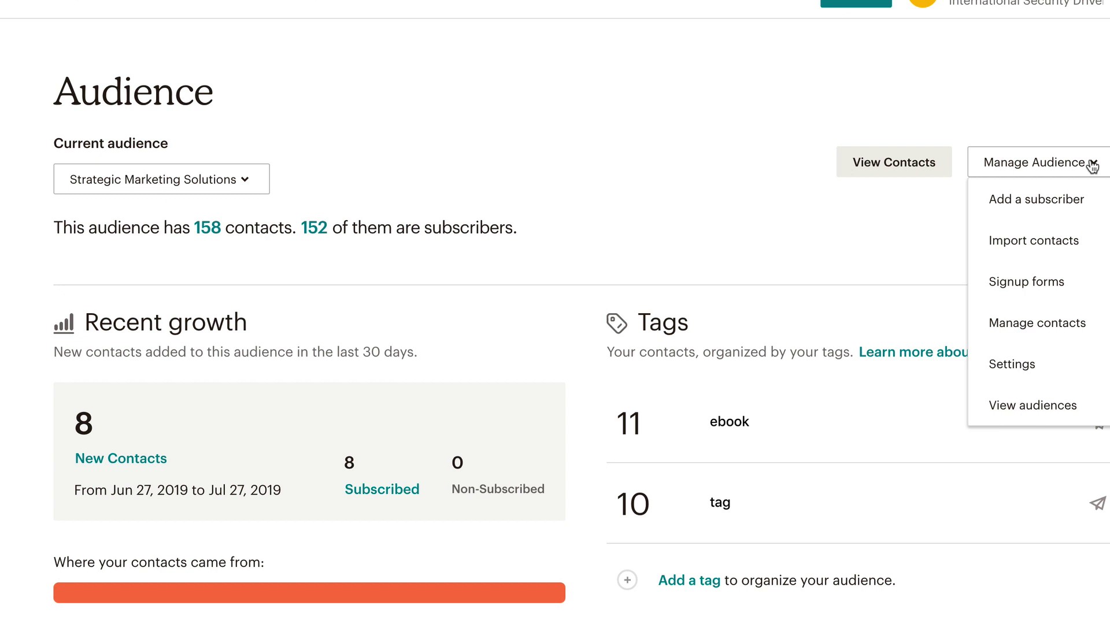
click(1026, 367)
scroll(737, 292, down, 2)
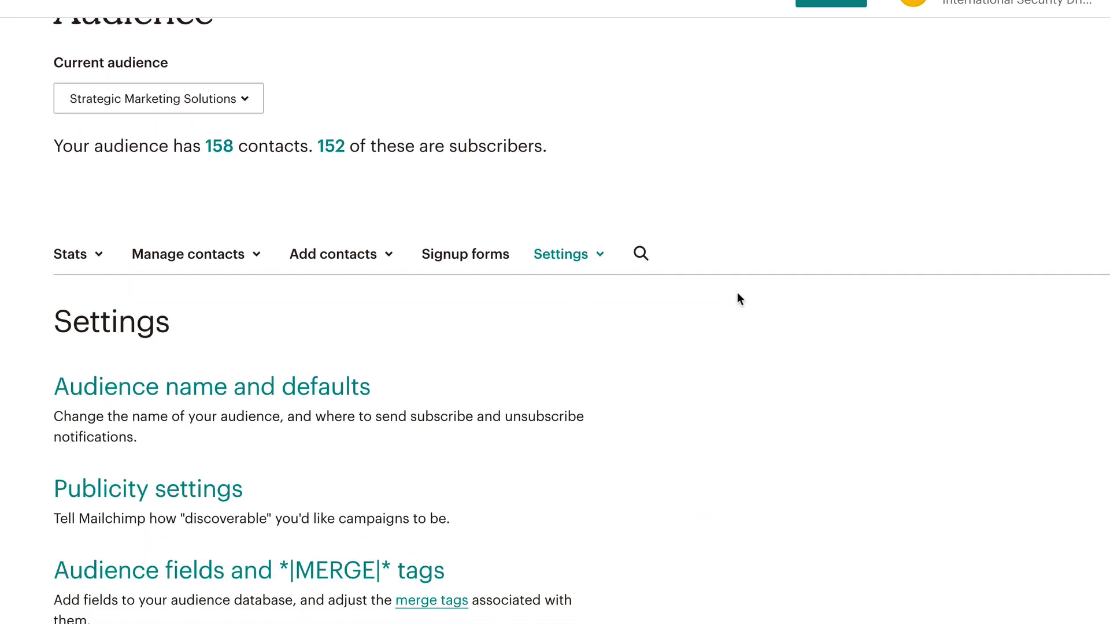
scroll(619, 280, down, 2)
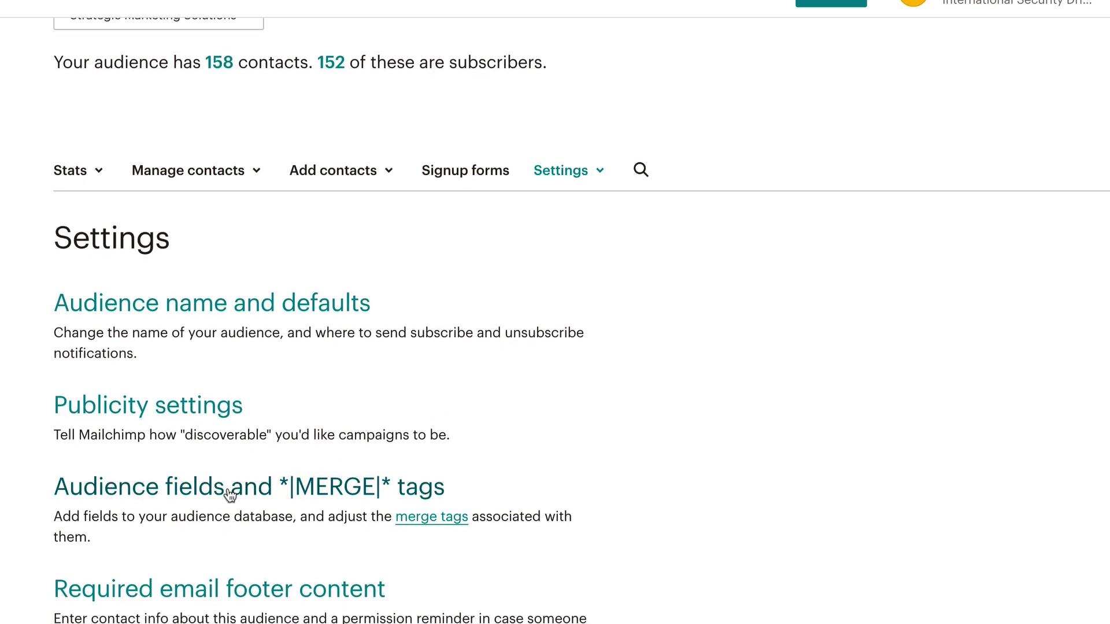
click(343, 489)
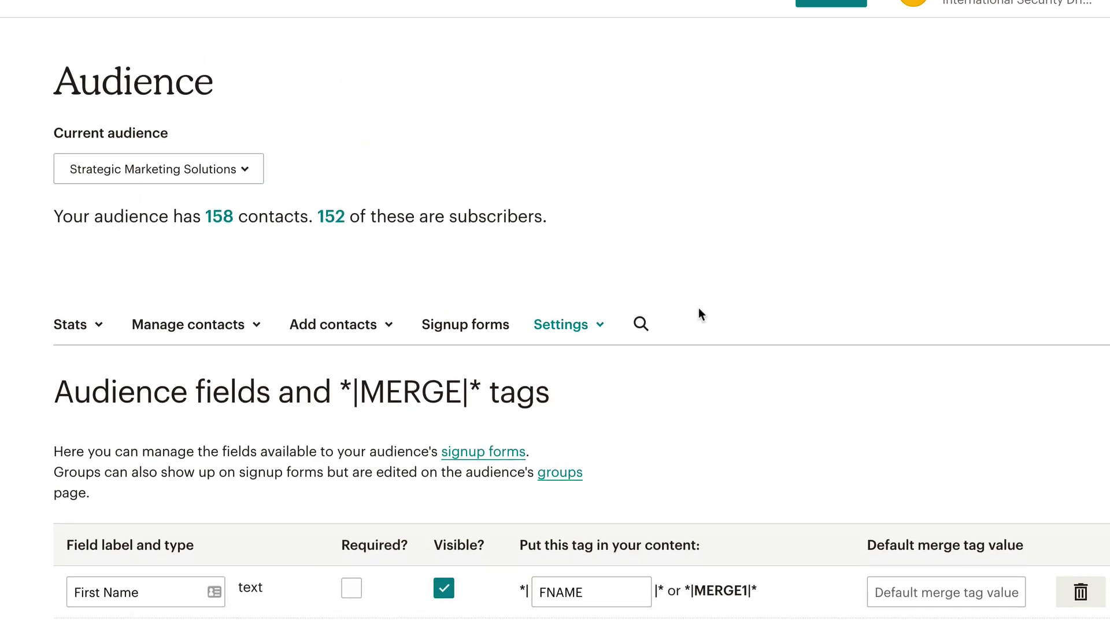
scroll(698, 310, down, 4)
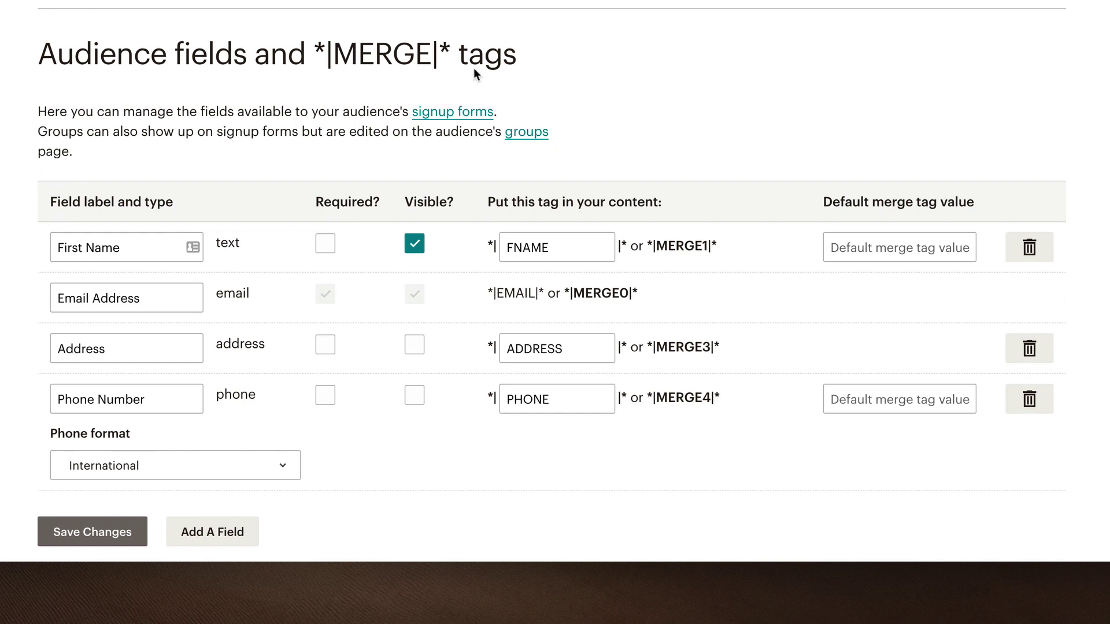
mouse_move(451, 51)
mouse_down()
mouse_move(312, 48)
mouse_move(447, 47)
mouse_up()
click(319, 47)
scroll(650, 102, down, 1)
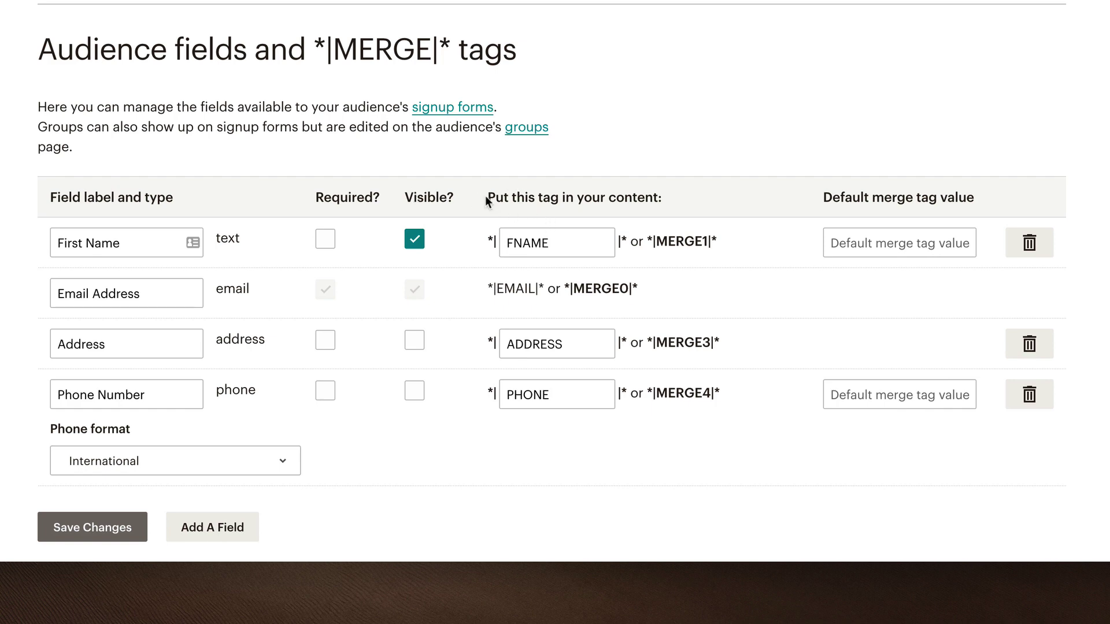
drag(487, 193, 670, 200)
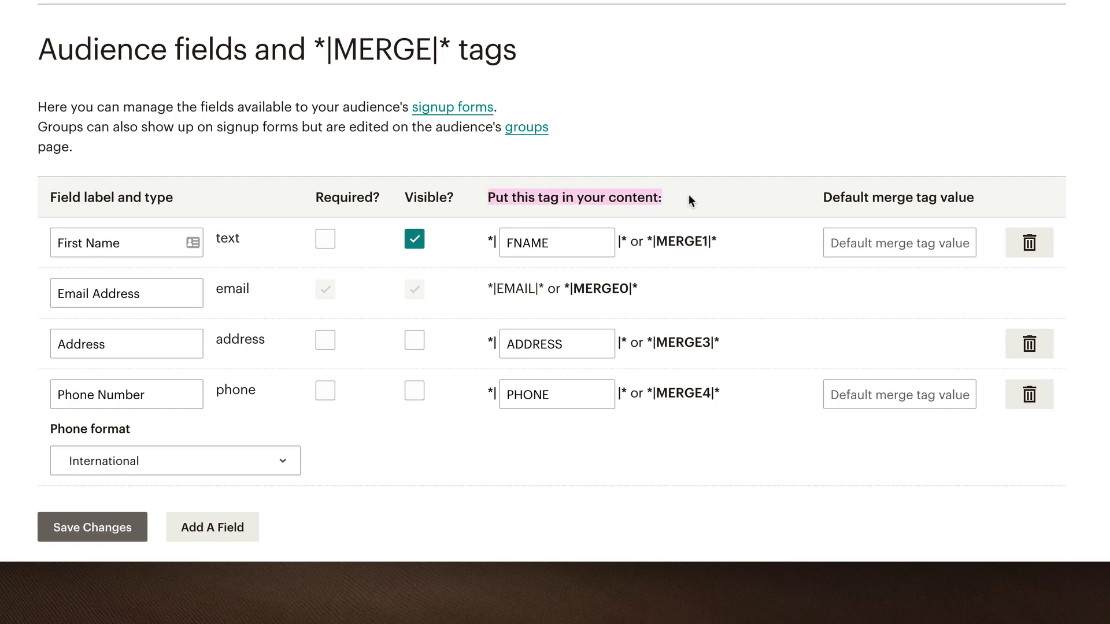
click(560, 242)
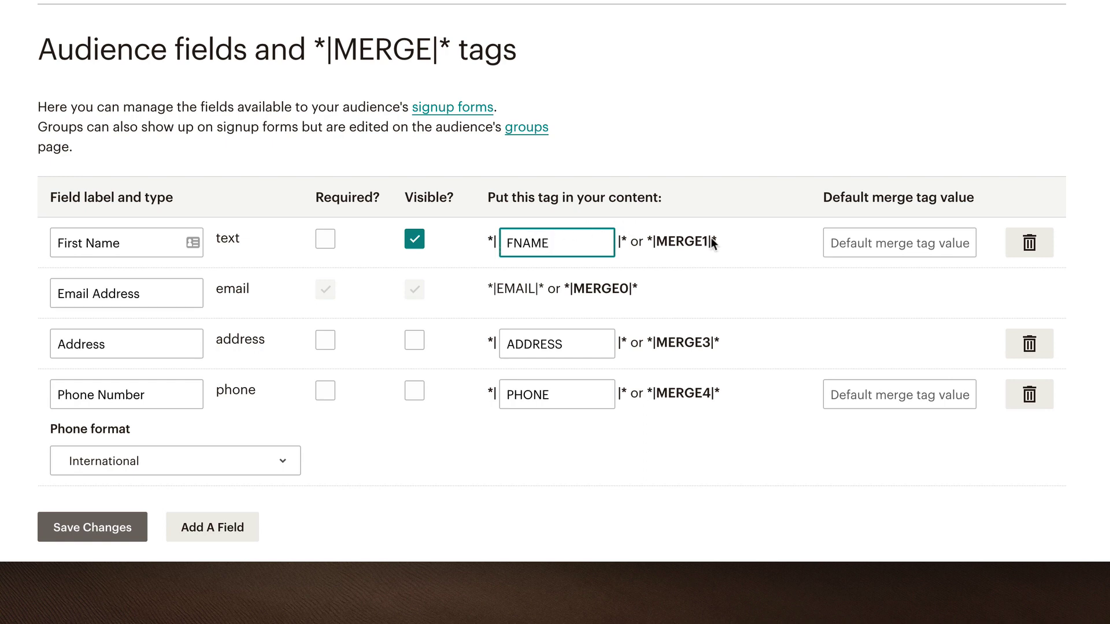
drag(716, 242, 673, 243)
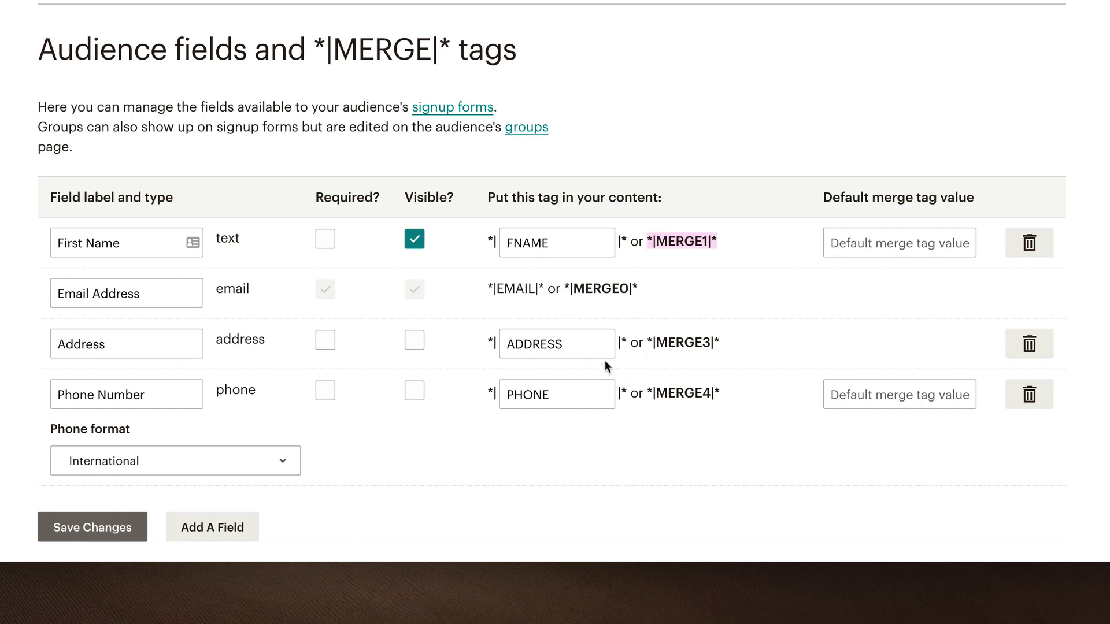
Step: Change the Address field's merge tag from ADDRESS to BUSADD
click(556, 338)
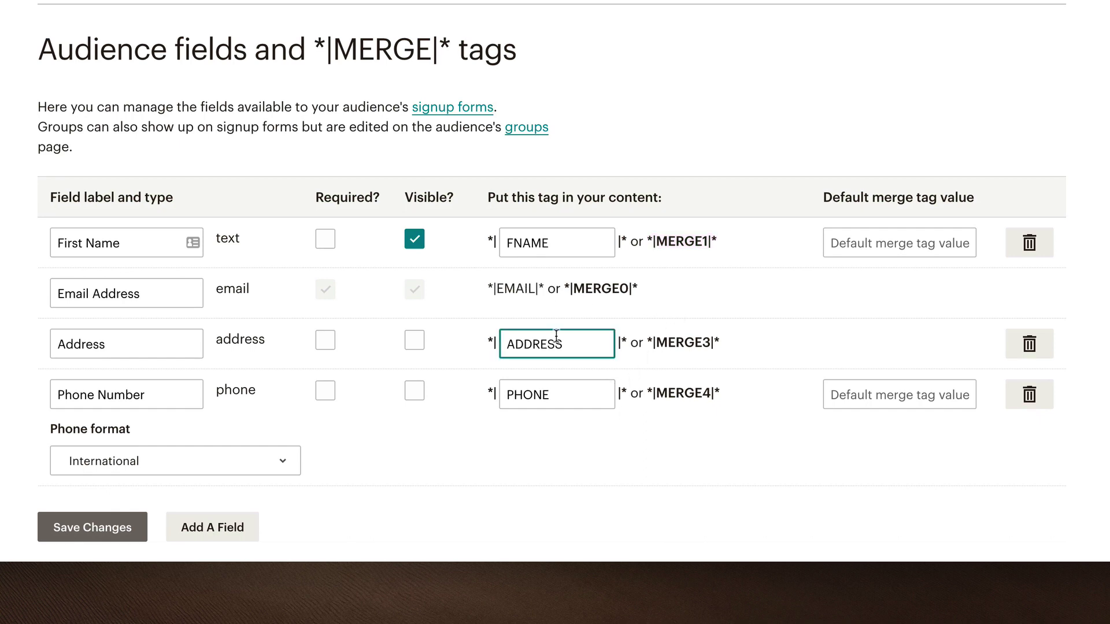
drag(567, 344, 503, 343)
drag(570, 345, 500, 347)
text(BUSADD)
key(BackSpace)
key(BackSpace)
key(BackSpace)
text(ADD)
Step: Change the Phone Number field's merge tag from PHONE to BUSPHO
click(546, 394)
drag(546, 394, 496, 393)
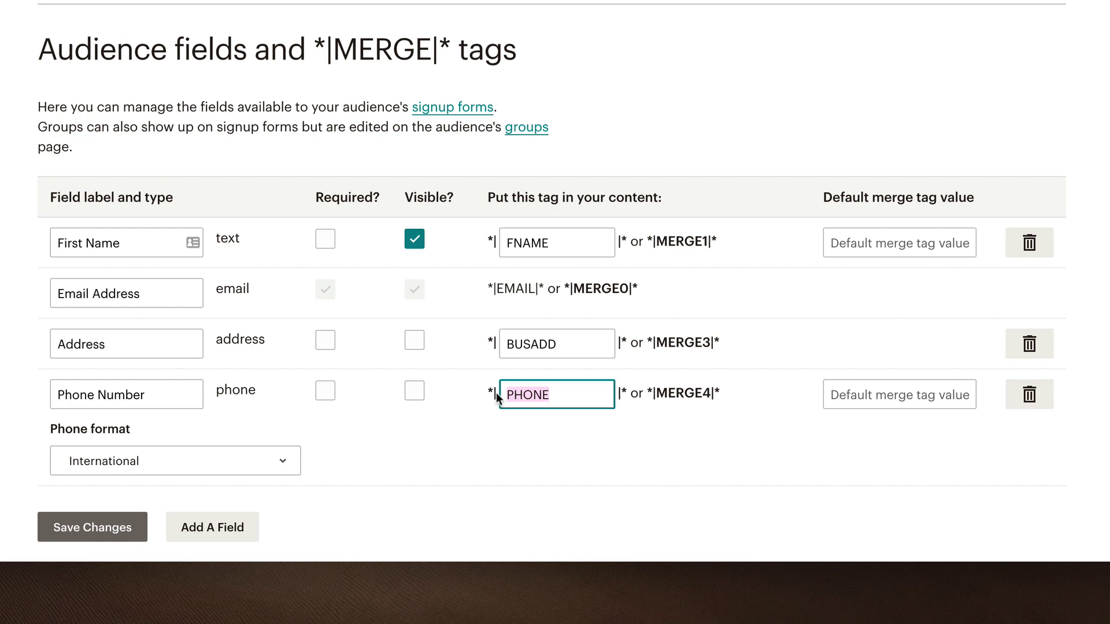
text(BUSPHO)
click(730, 328)
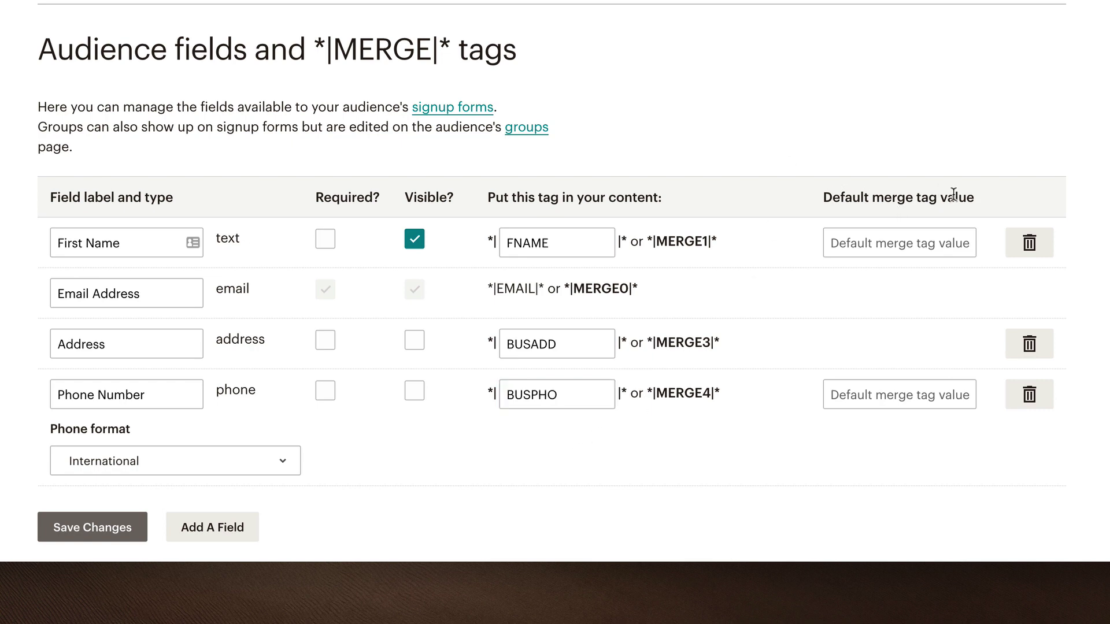
Step: Enter 'Friend' as the First Name field's default merge tag value
click(893, 242)
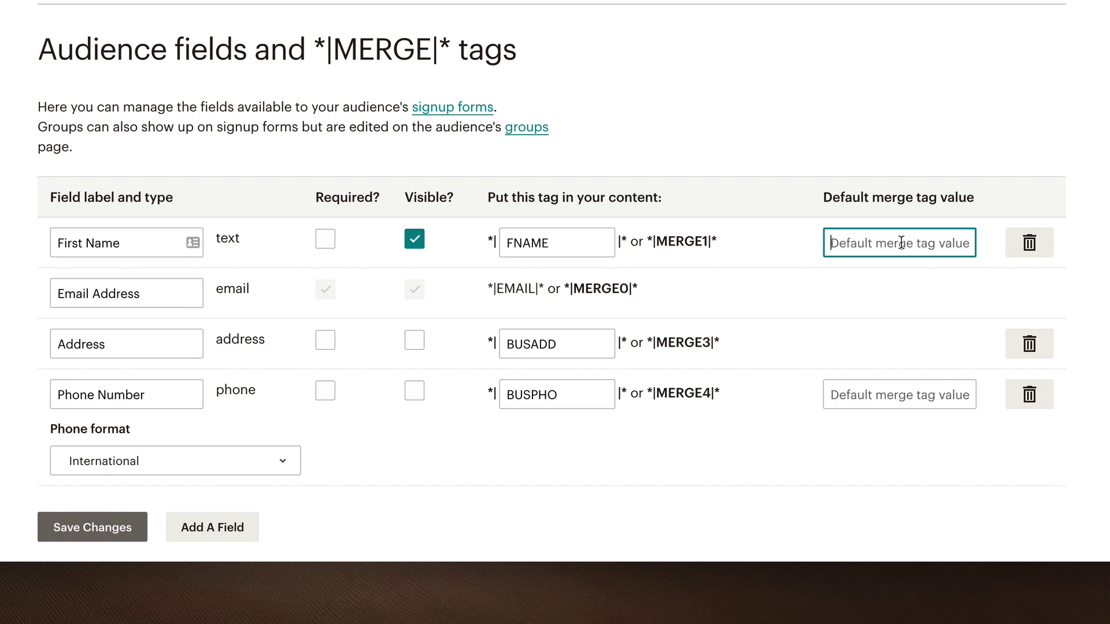
drag(124, 242, 56, 240)
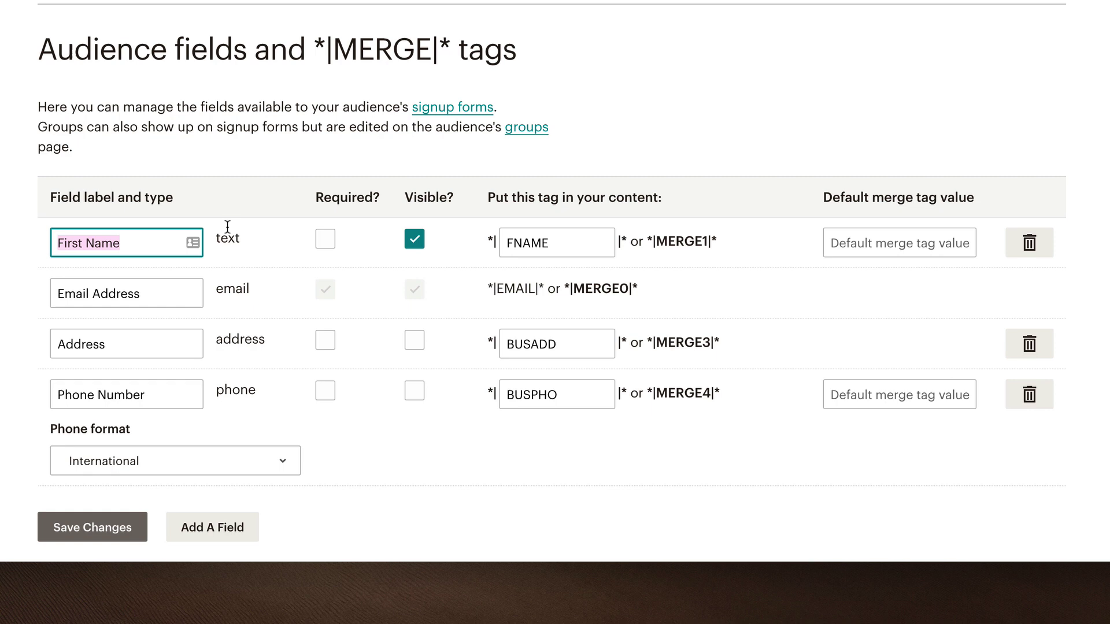
click(896, 243)
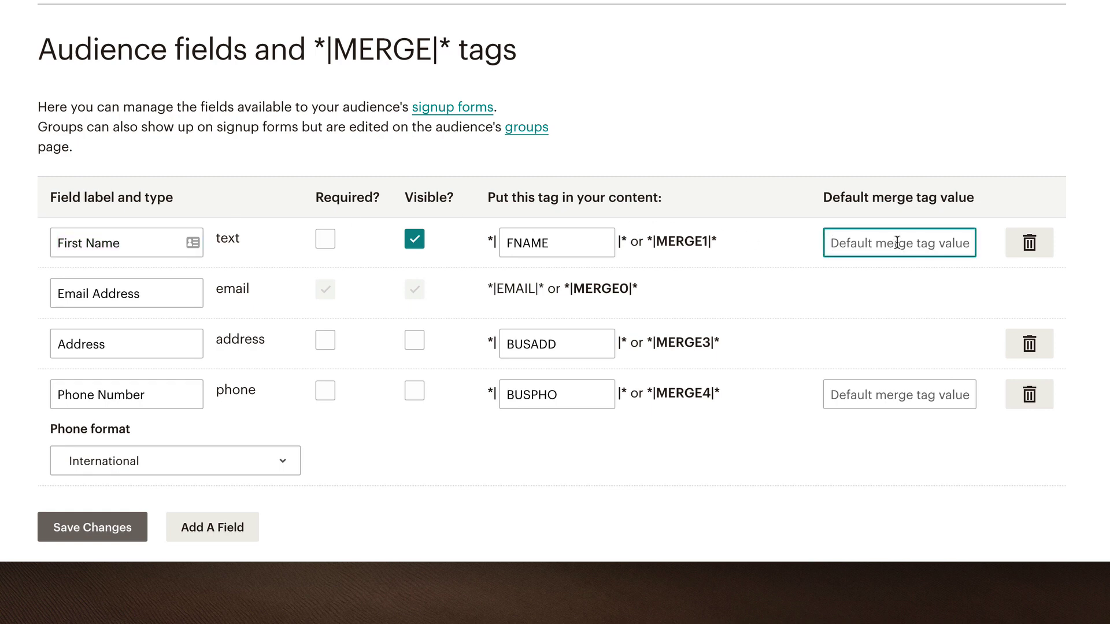
text(Friend)
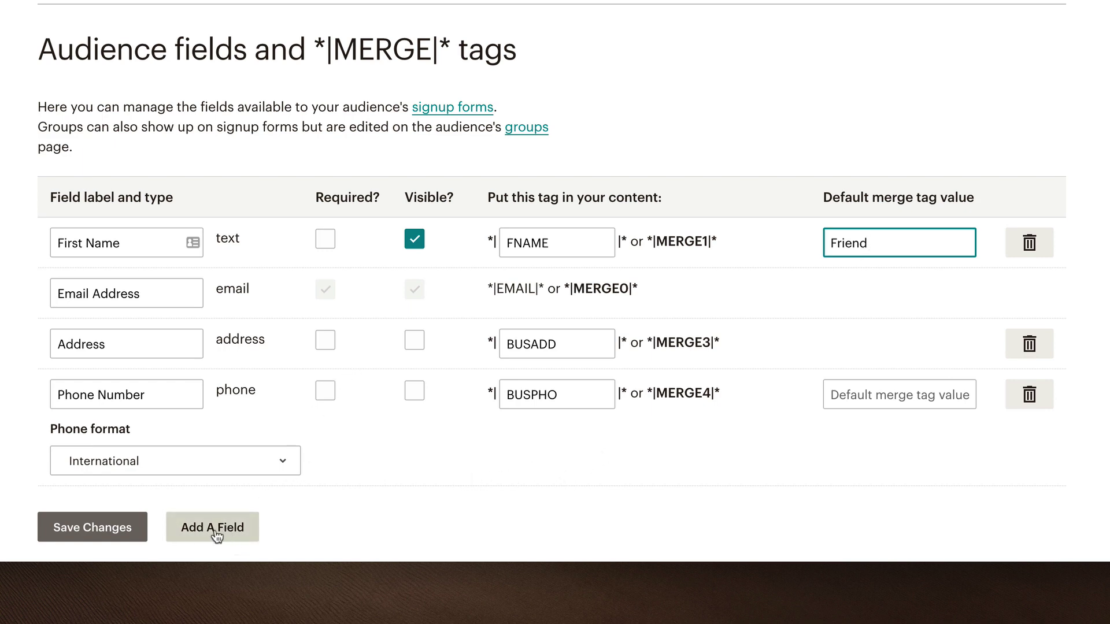
Step: Add a new website-type field to the audience
click(231, 529)
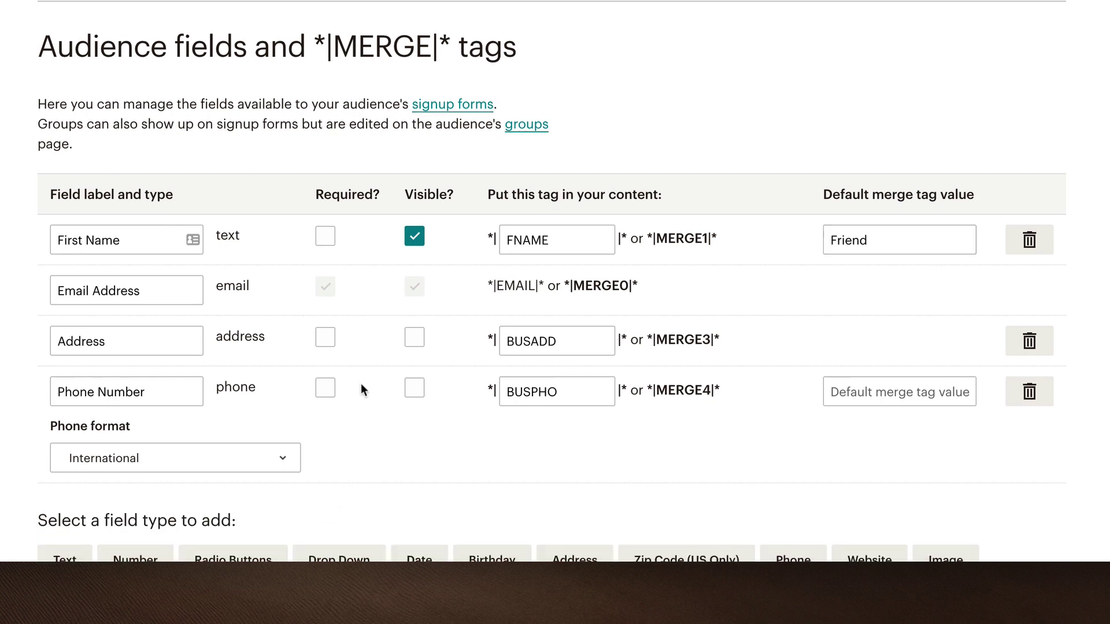
scroll(361, 384, down, 2)
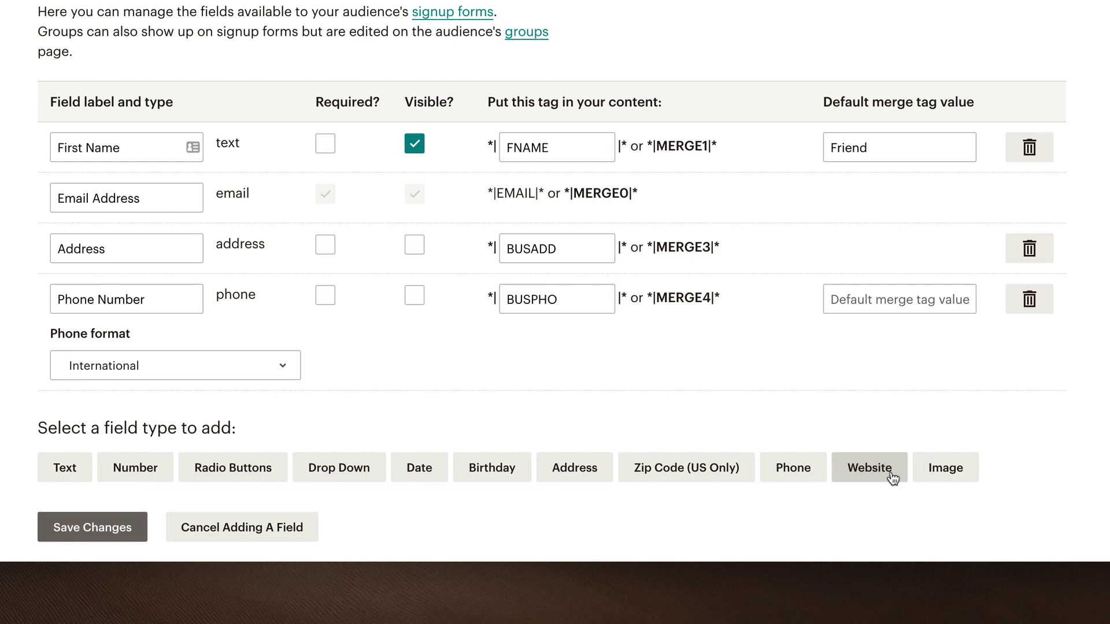
click(873, 470)
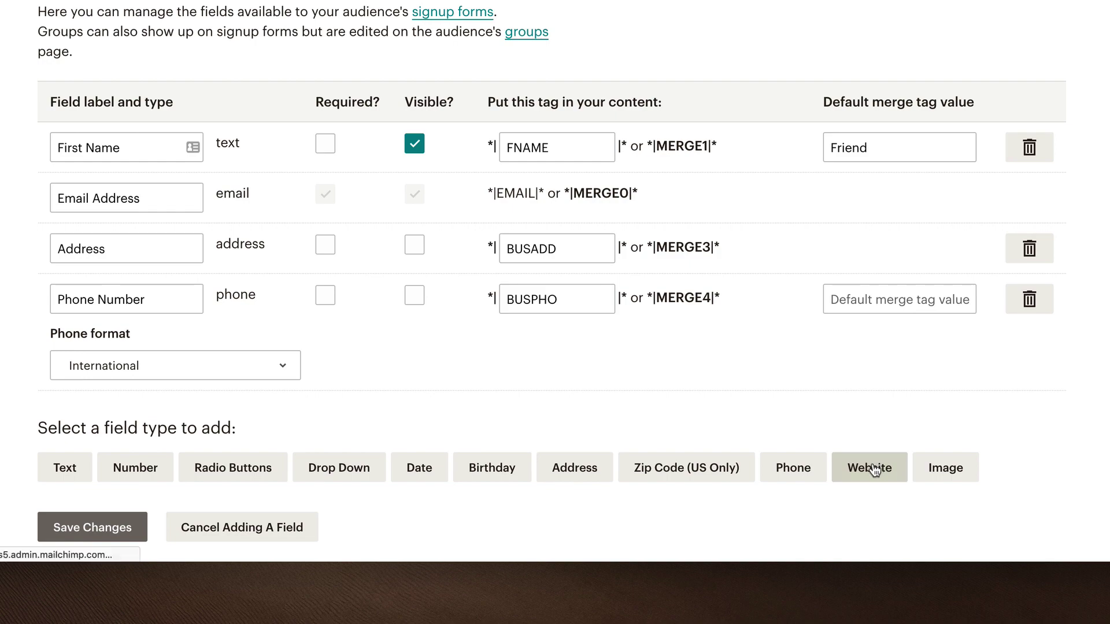
scroll(443, 336, down, 7)
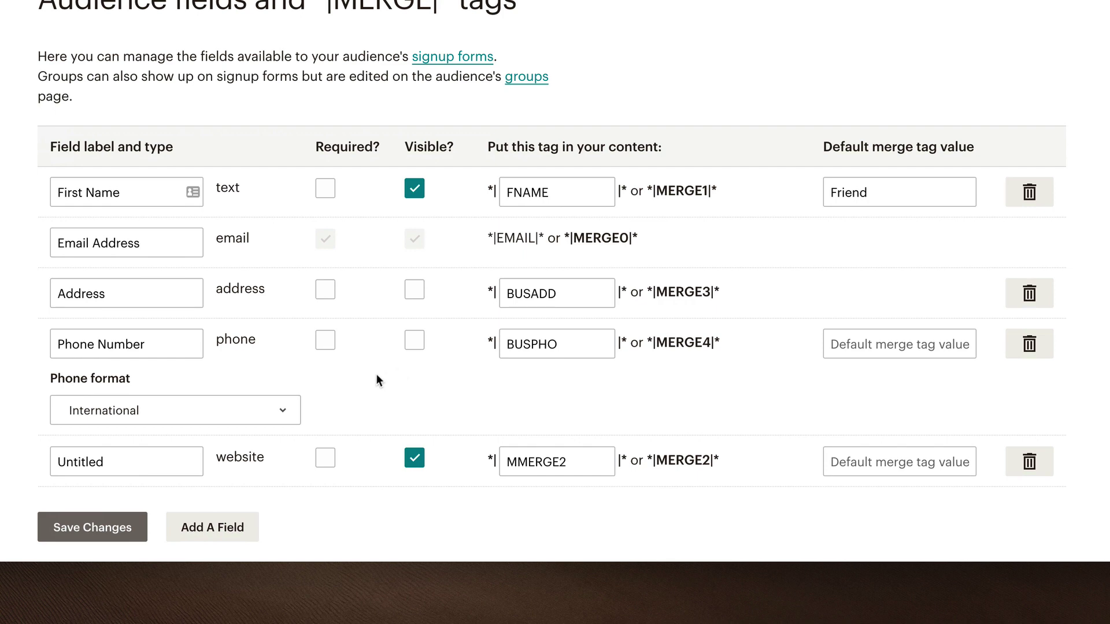
Step: Name the new field 'Website' and change its MMERGE2 tag to WEBSITE
drag(104, 462, 36, 461)
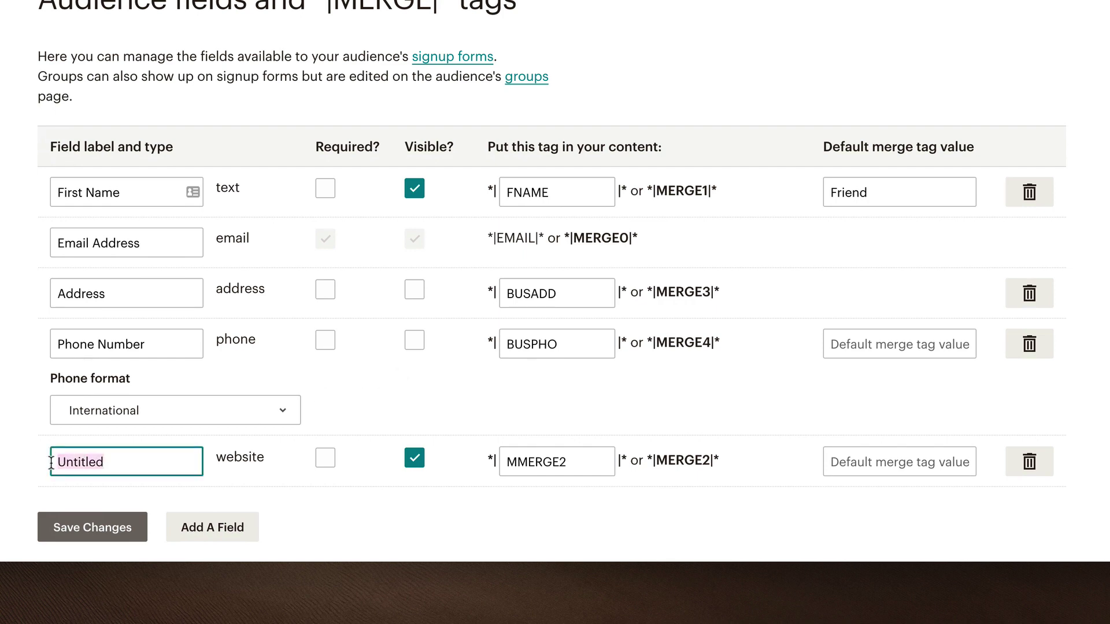
text(Website)
drag(577, 463, 503, 463)
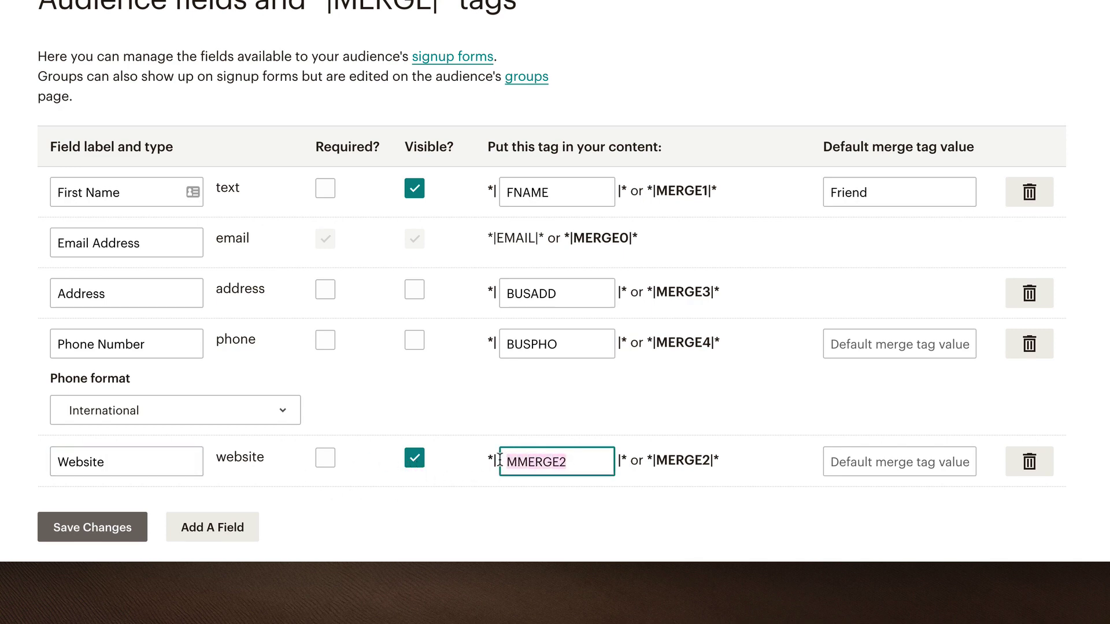
text(WEBSITE)
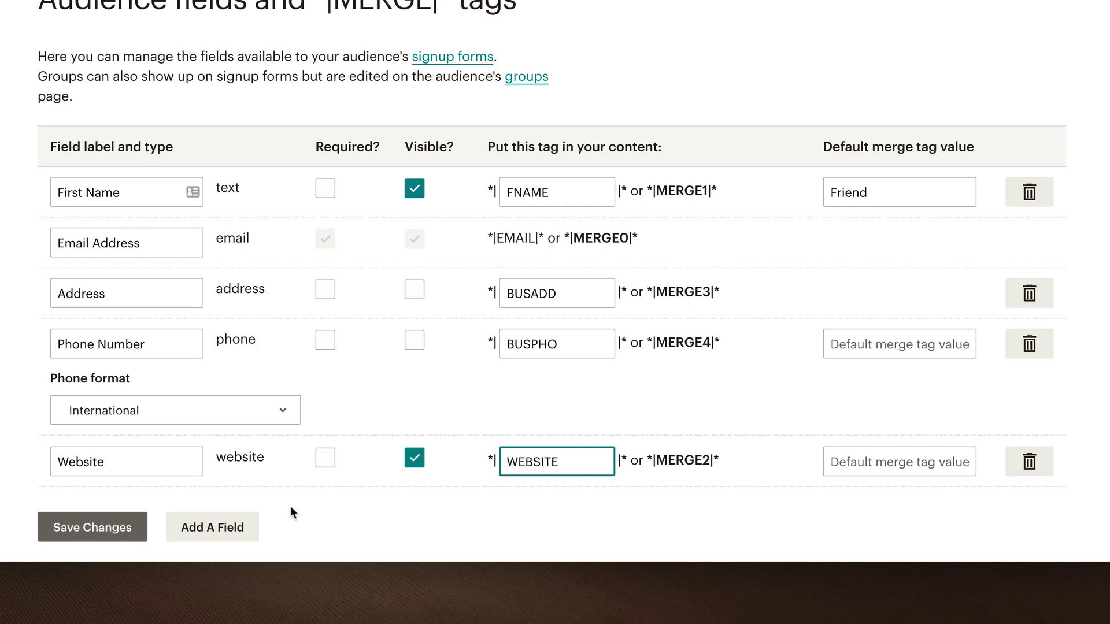
Step: Save the audience field changes and review the Classic embedded form showing the Website field
click(124, 526)
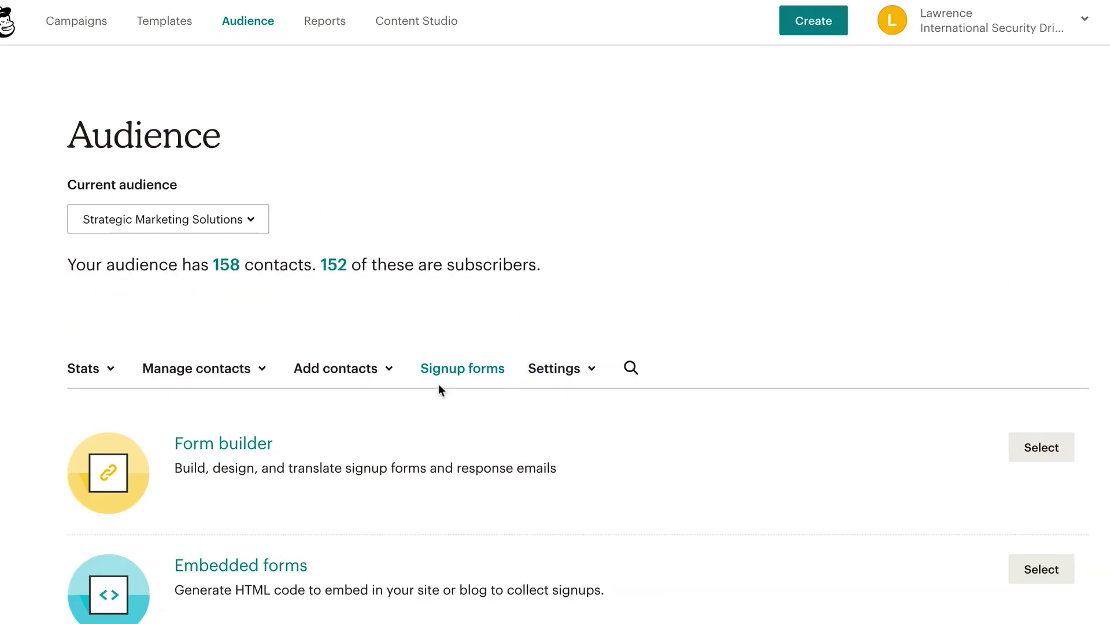
scroll(431, 376, down, 6)
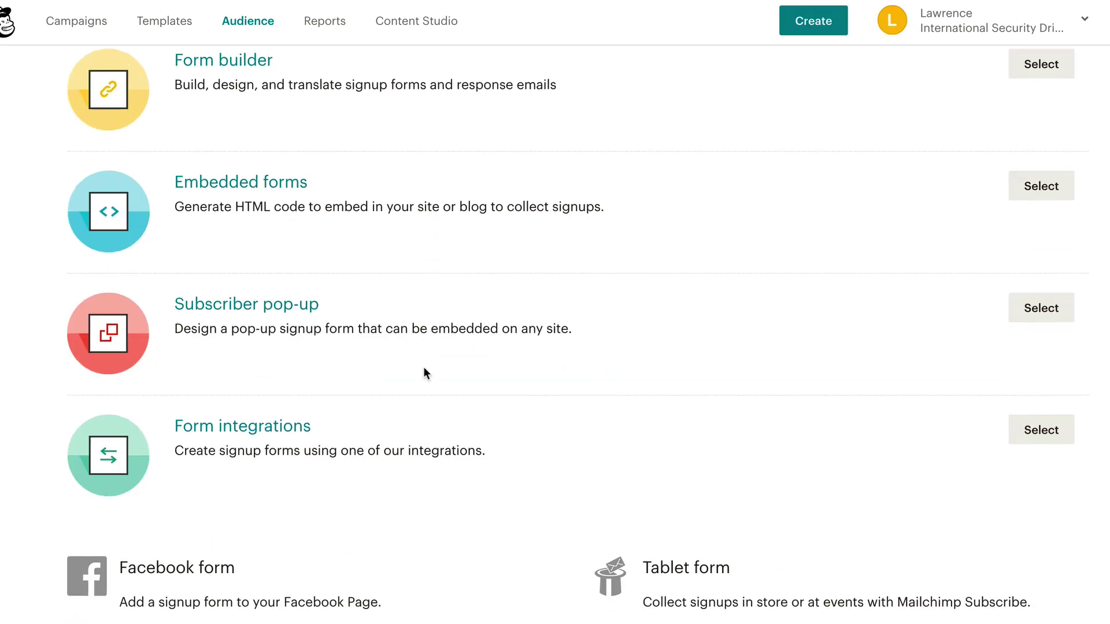
click(268, 193)
scroll(418, 255, down, 5)
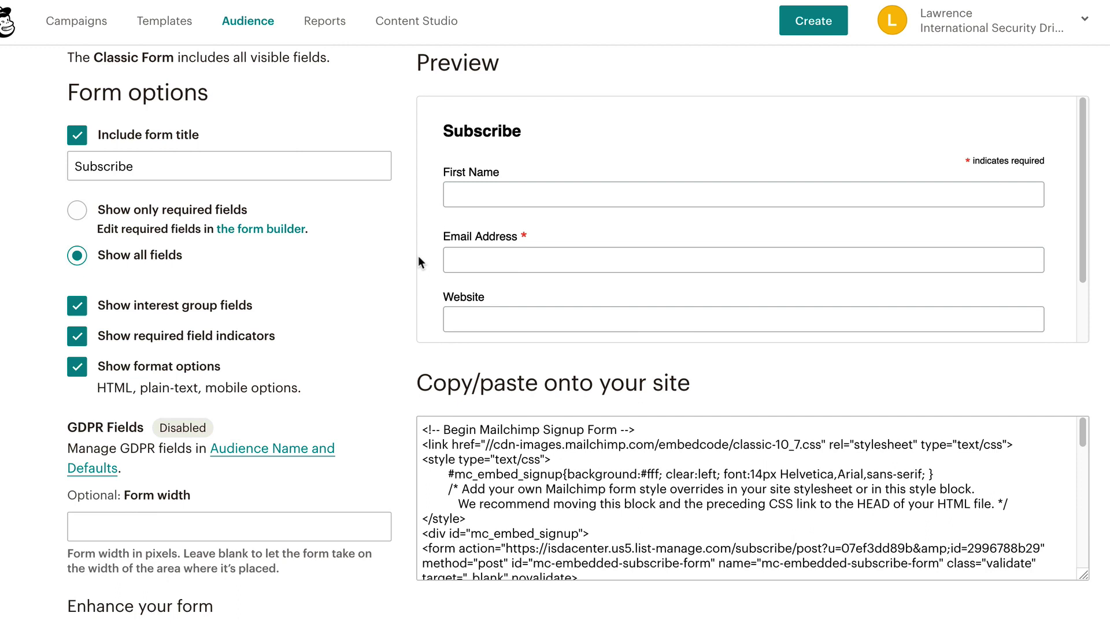
scroll(418, 255, up, 1)
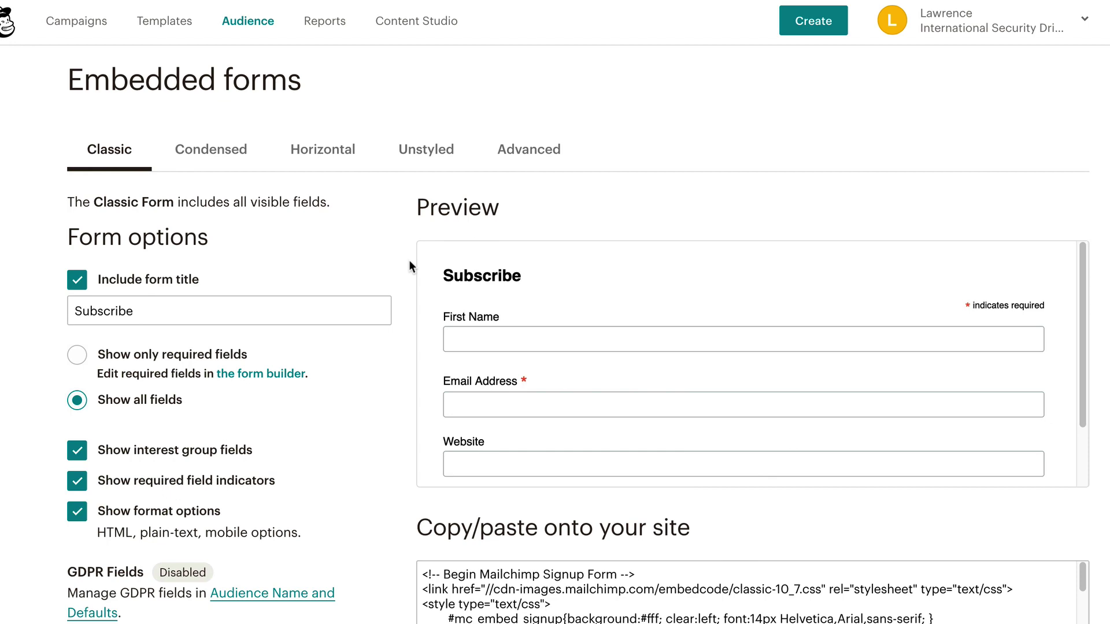
scroll(409, 261, down, 6)
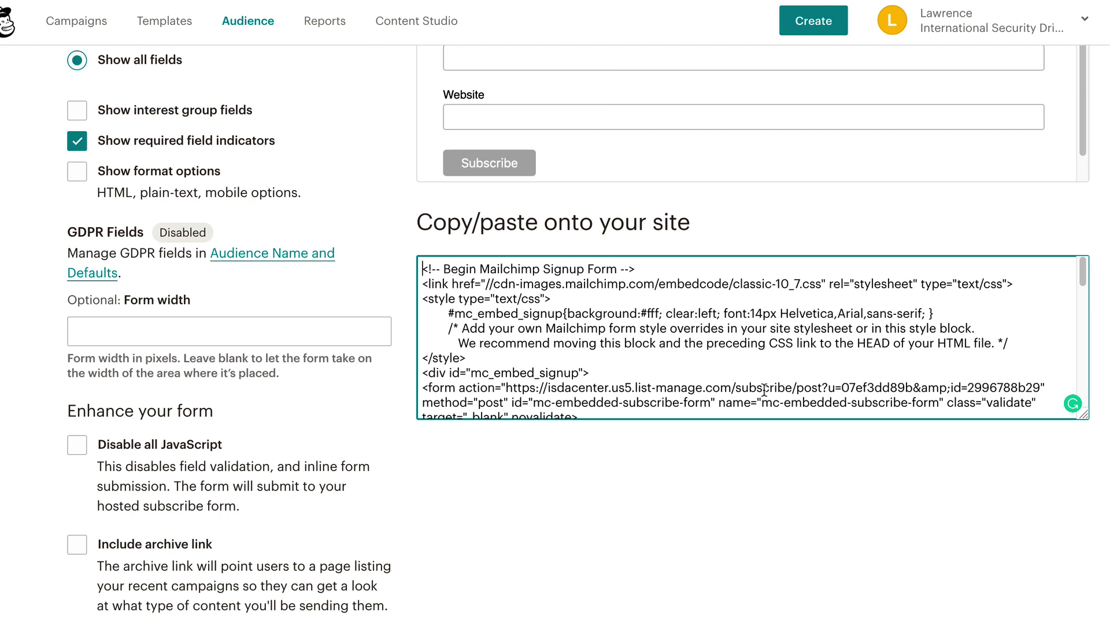
click(737, 528)
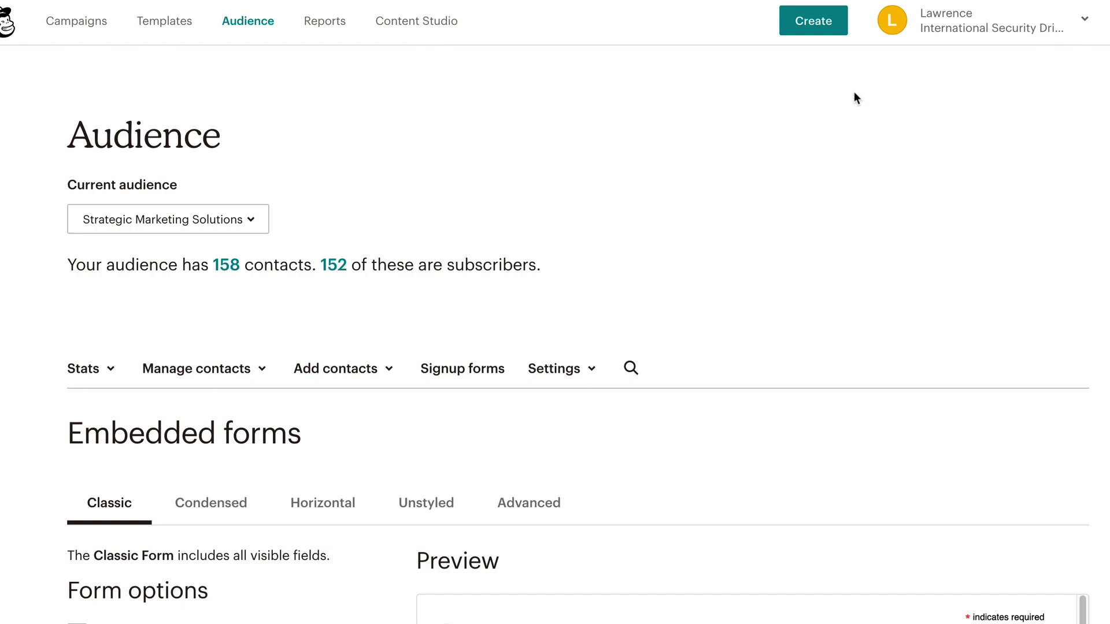
Step: Start a regular Email campaign named 'MERGE'
click(814, 23)
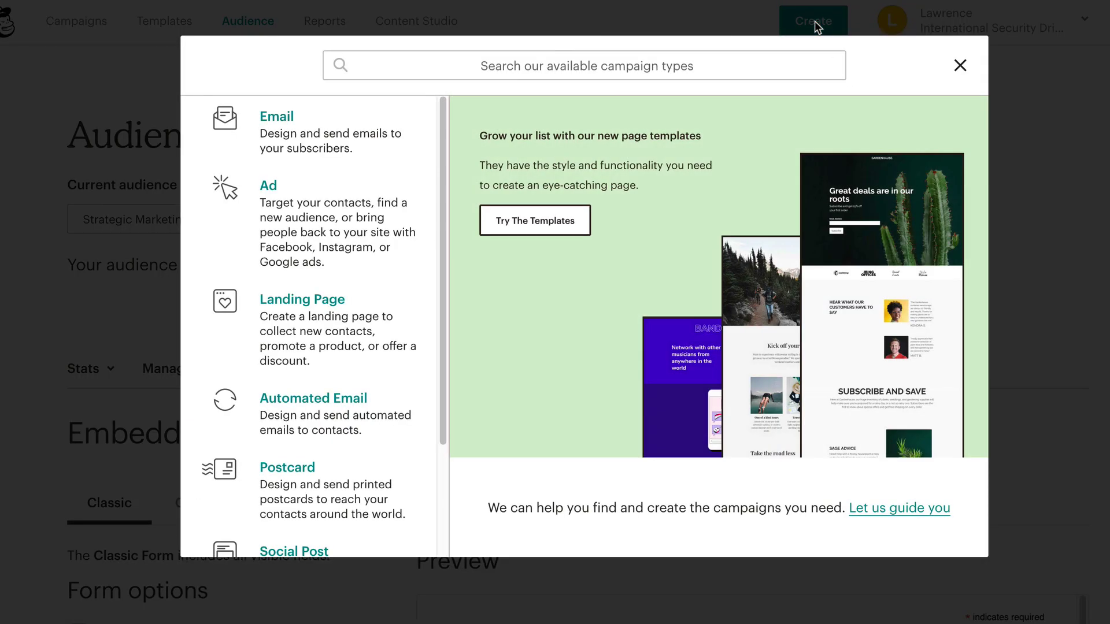
click(354, 133)
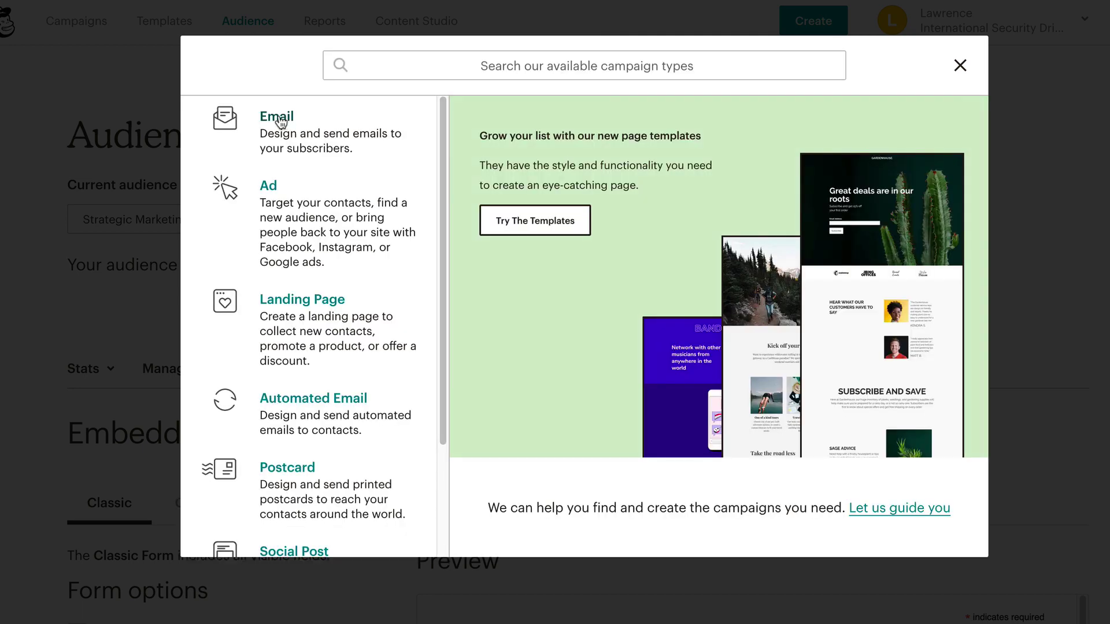
click(280, 121)
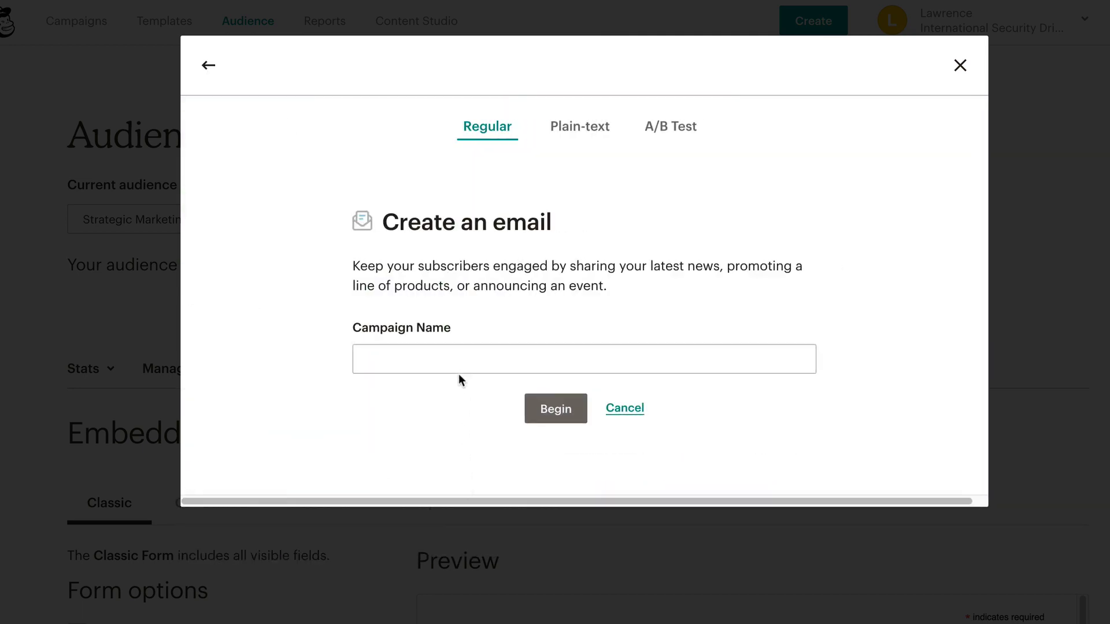
click(463, 358)
text(MERGE)
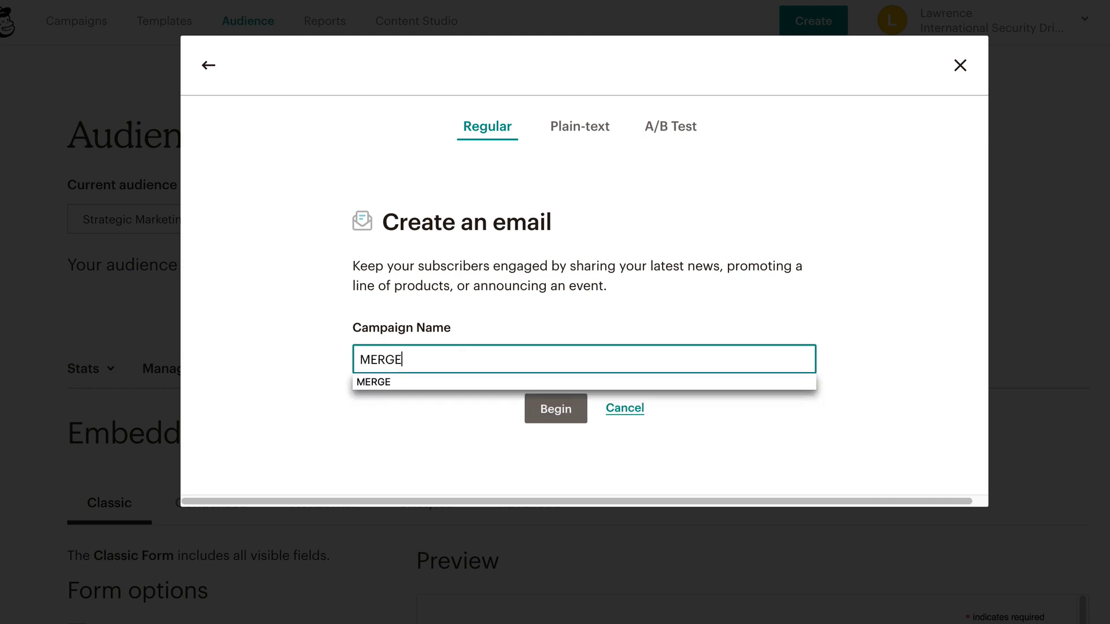
key(Return)
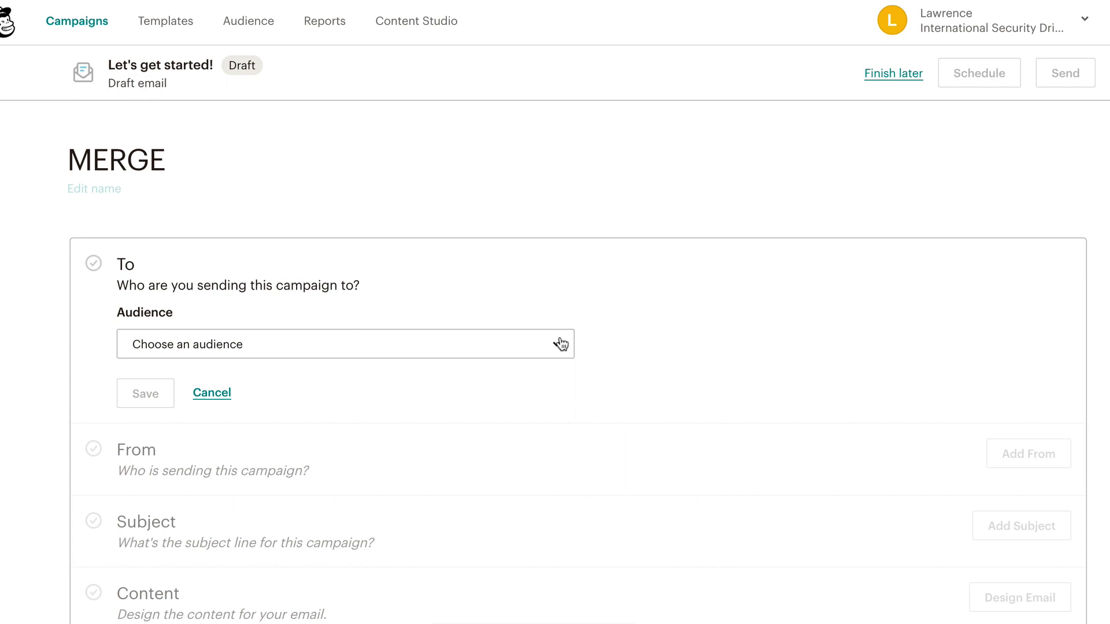
Step: Set the campaign audience to Strategic Marketing Solutions
click(561, 345)
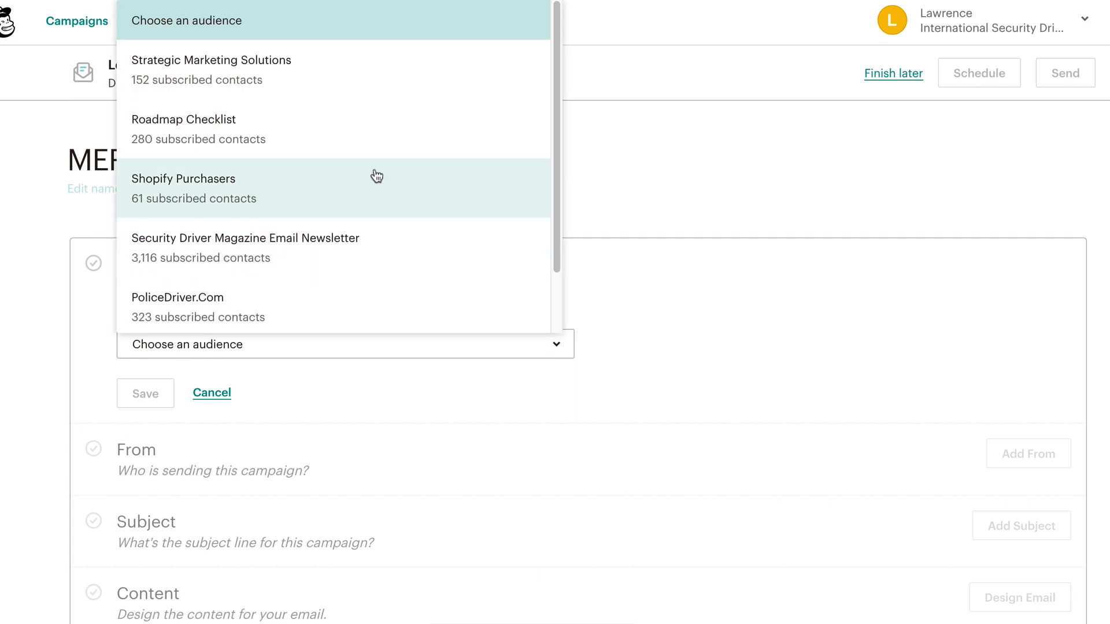
click(321, 84)
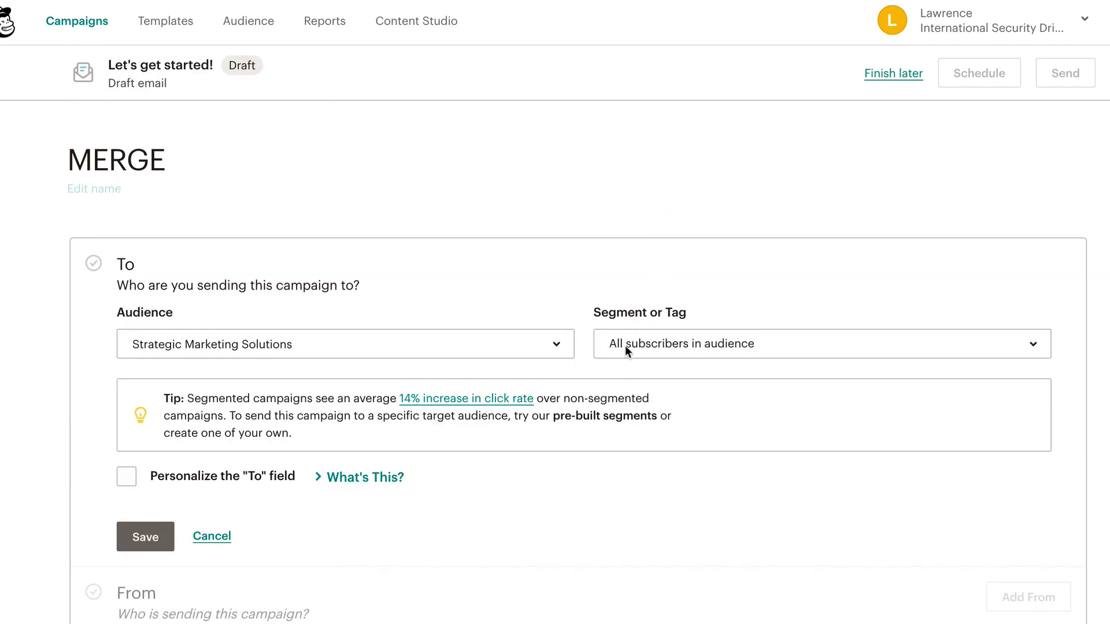
scroll(621, 369, down, 2)
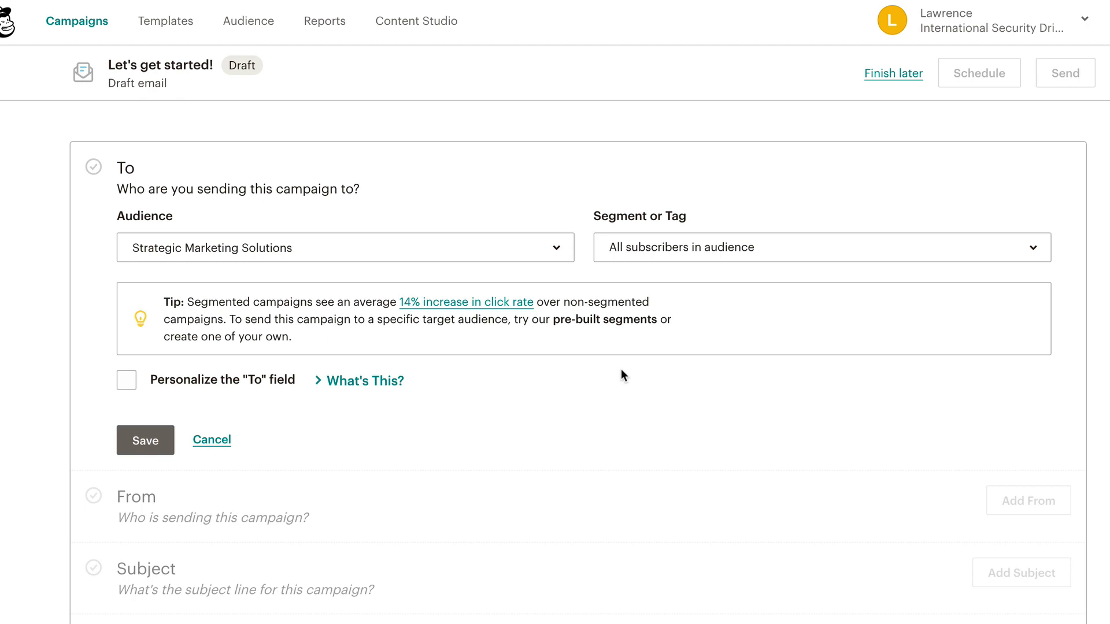
scroll(620, 371, up, 2)
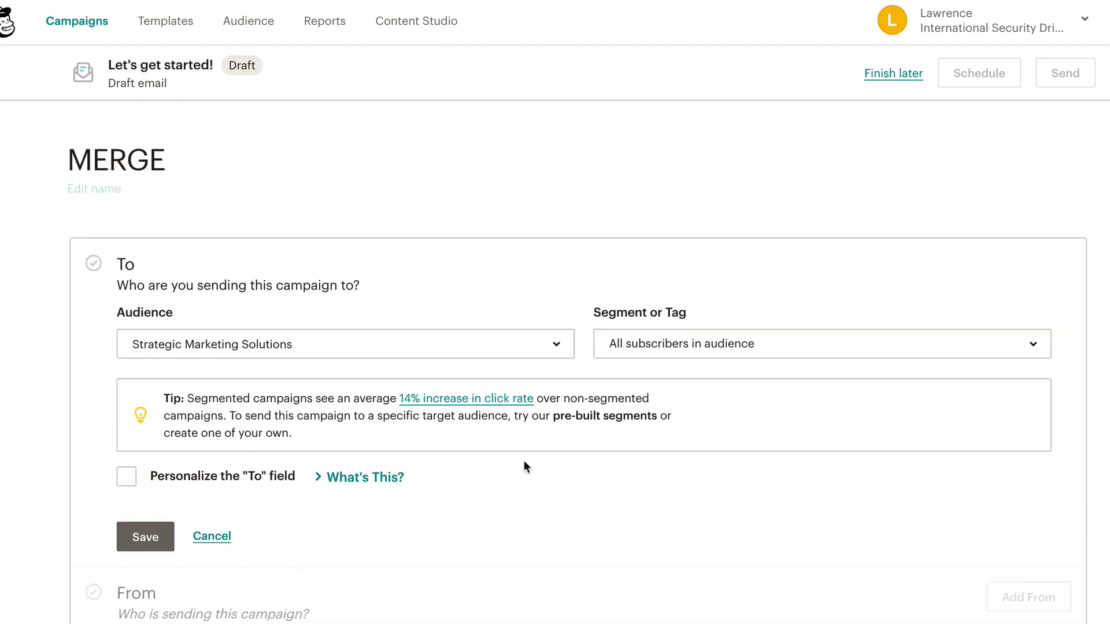
scroll(524, 461, down, 3)
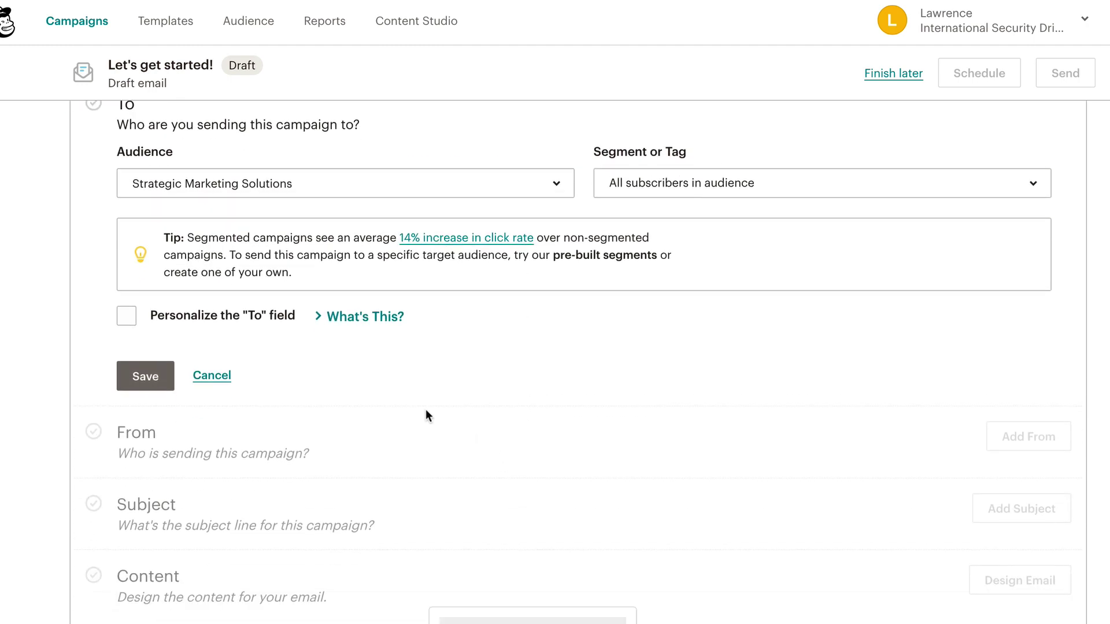
Step: Try personalizing the To field with *|FNAME|*, then turn personalization back off
click(128, 326)
click(252, 383)
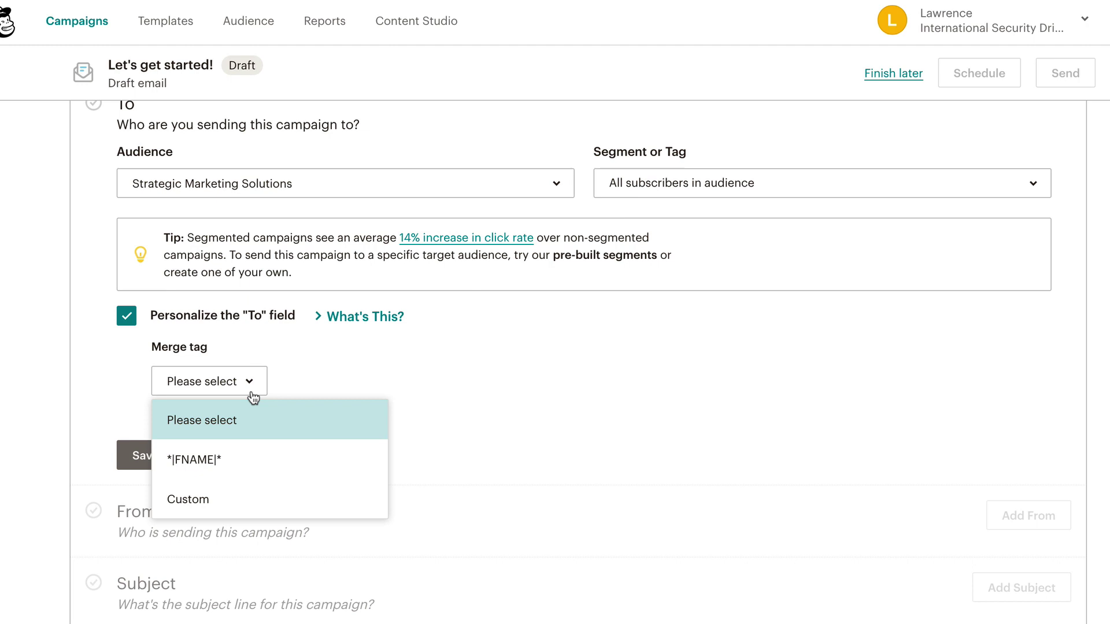
click(241, 458)
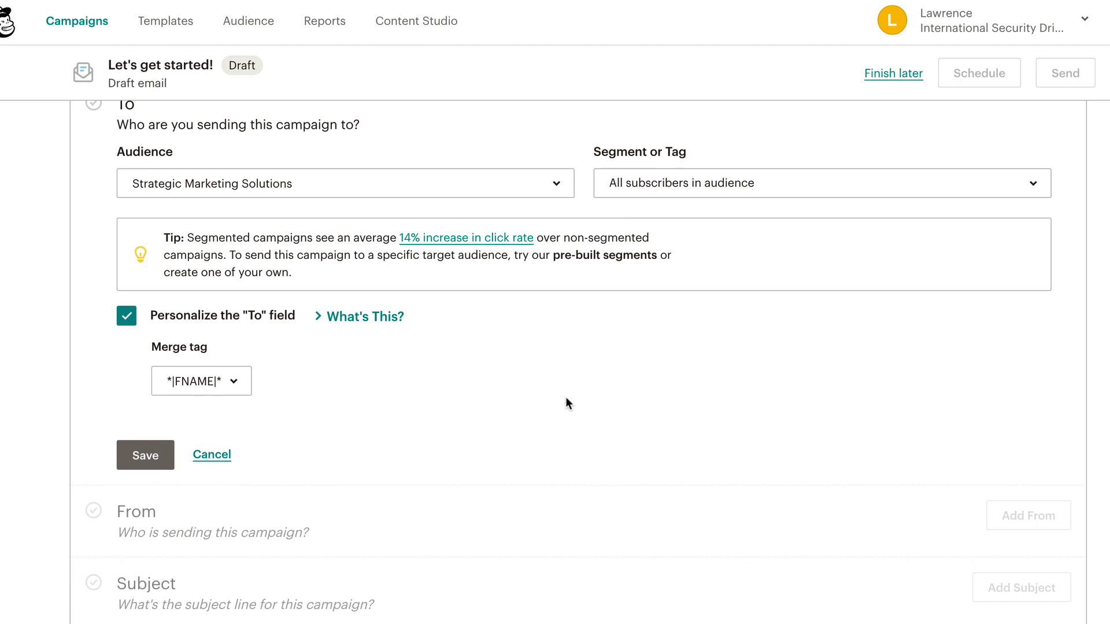
scroll(254, 443, up, 1)
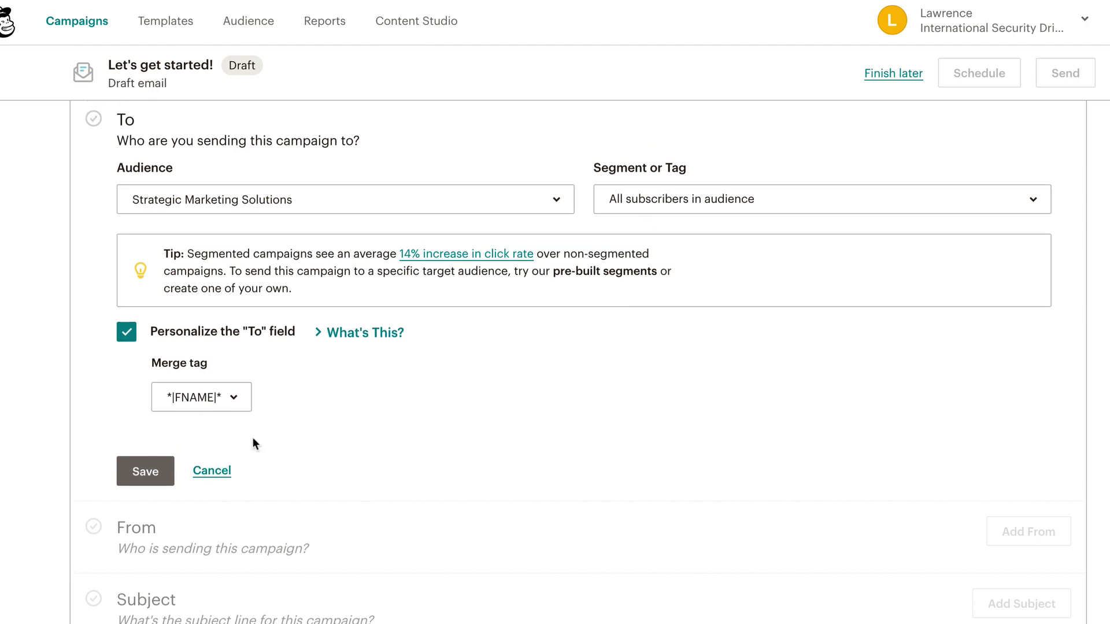
click(126, 332)
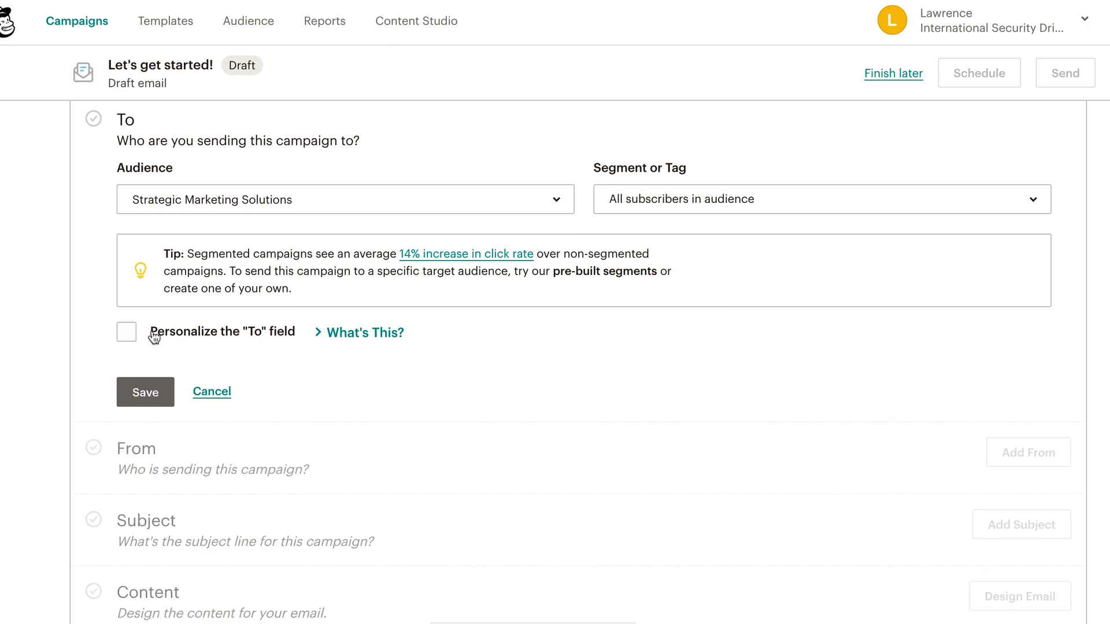
Step: Save the recipient settings and open the Share your story text block for editing
click(163, 396)
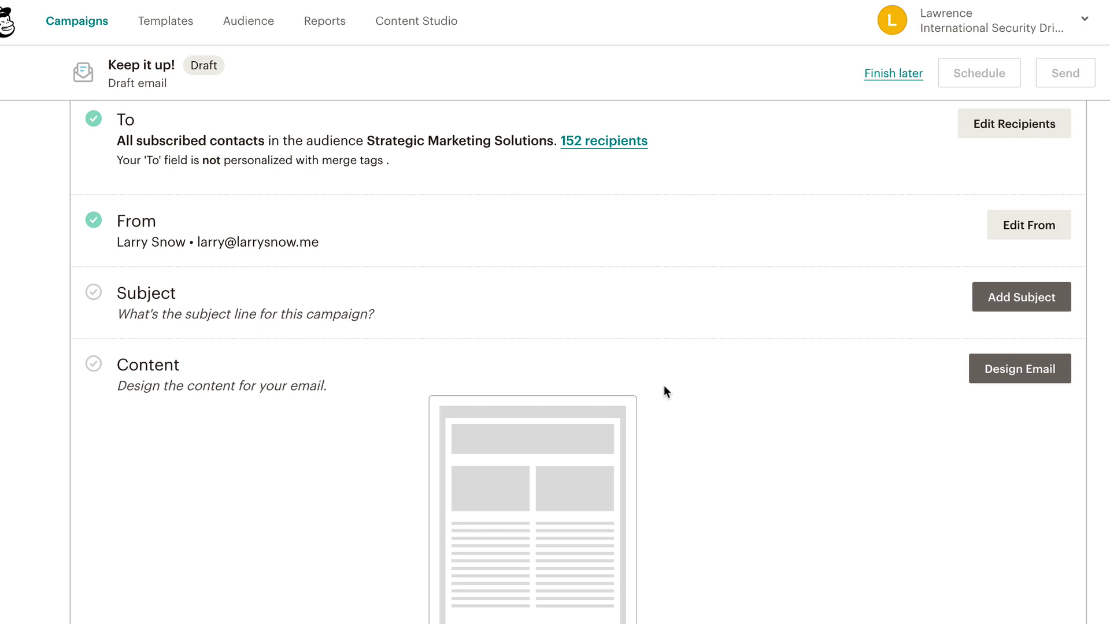
scroll(740, 387, down, 2)
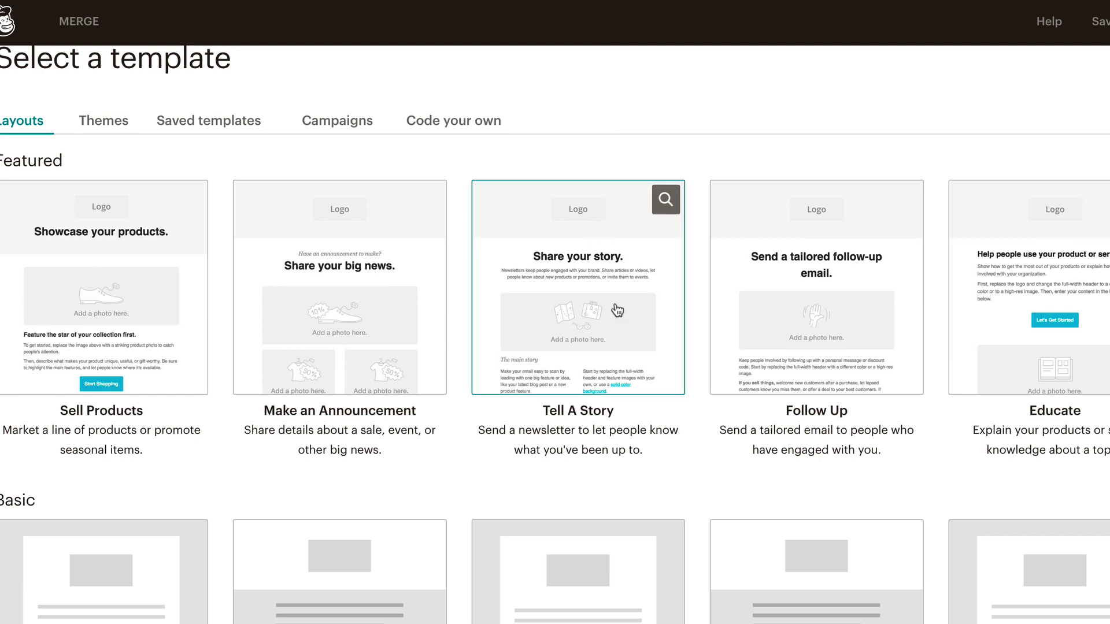
click(617, 311)
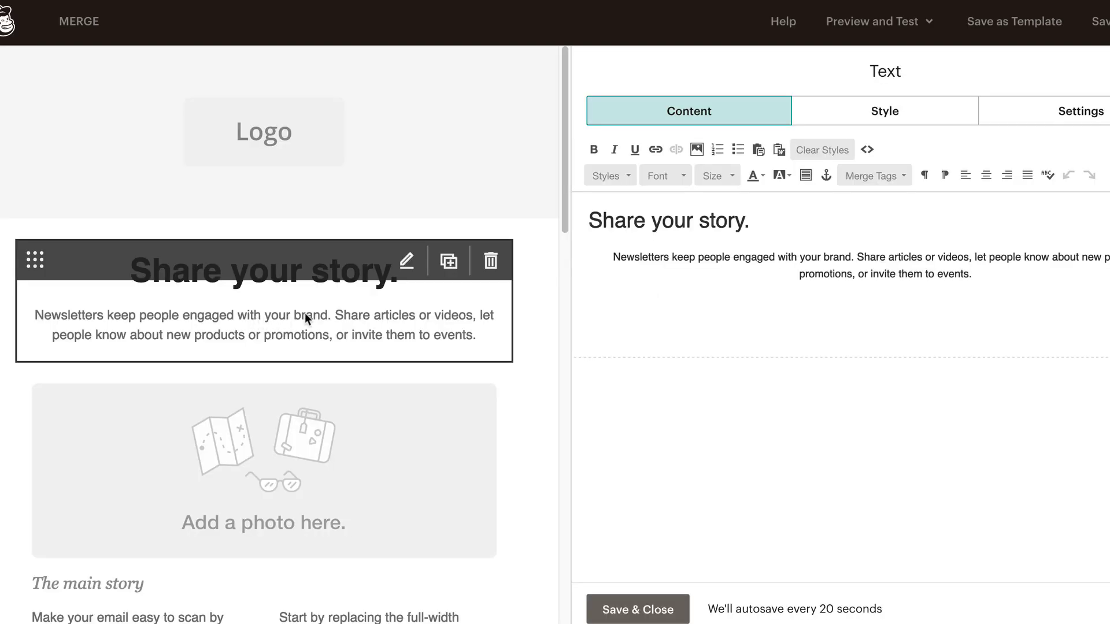
Step: Add a blank, left-aligned line above the Newsletters paragraph
click(616, 260)
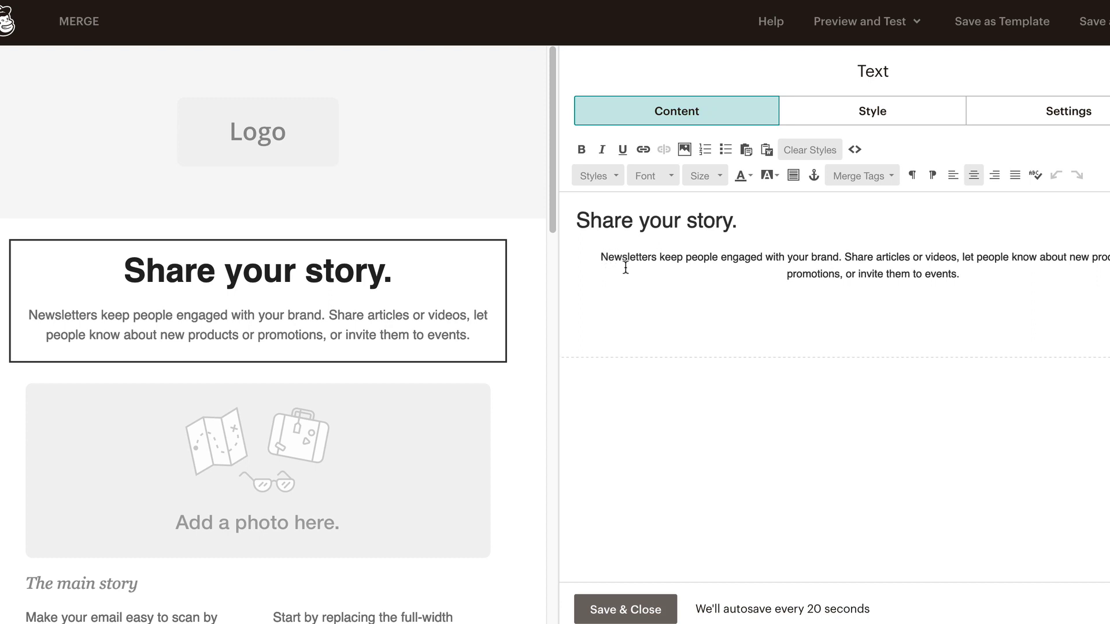
key(Return)
click(748, 258)
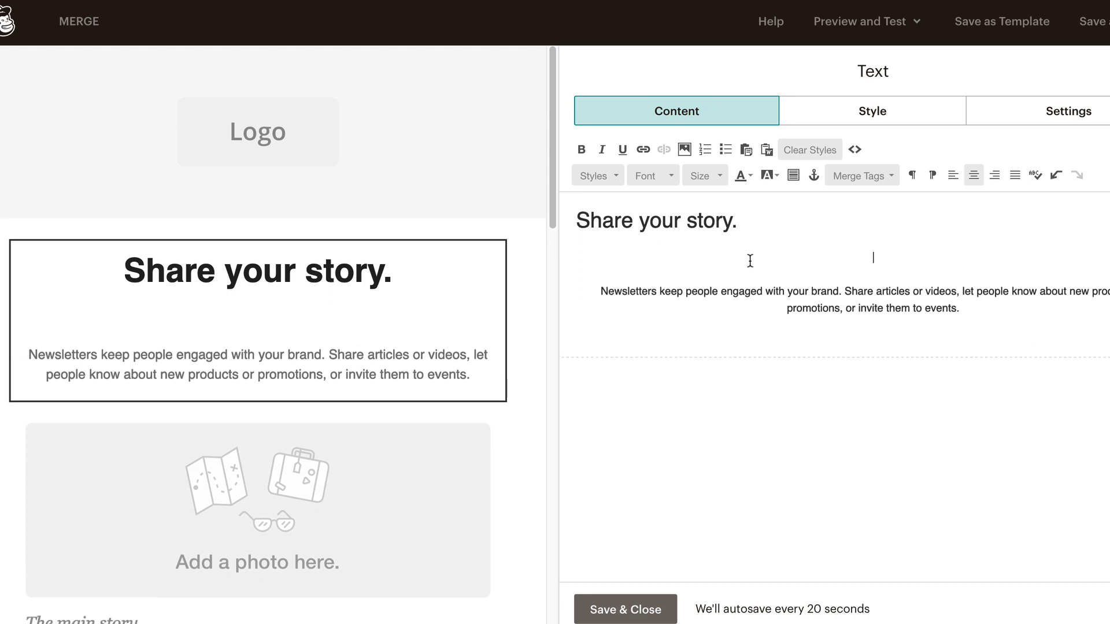
click(949, 177)
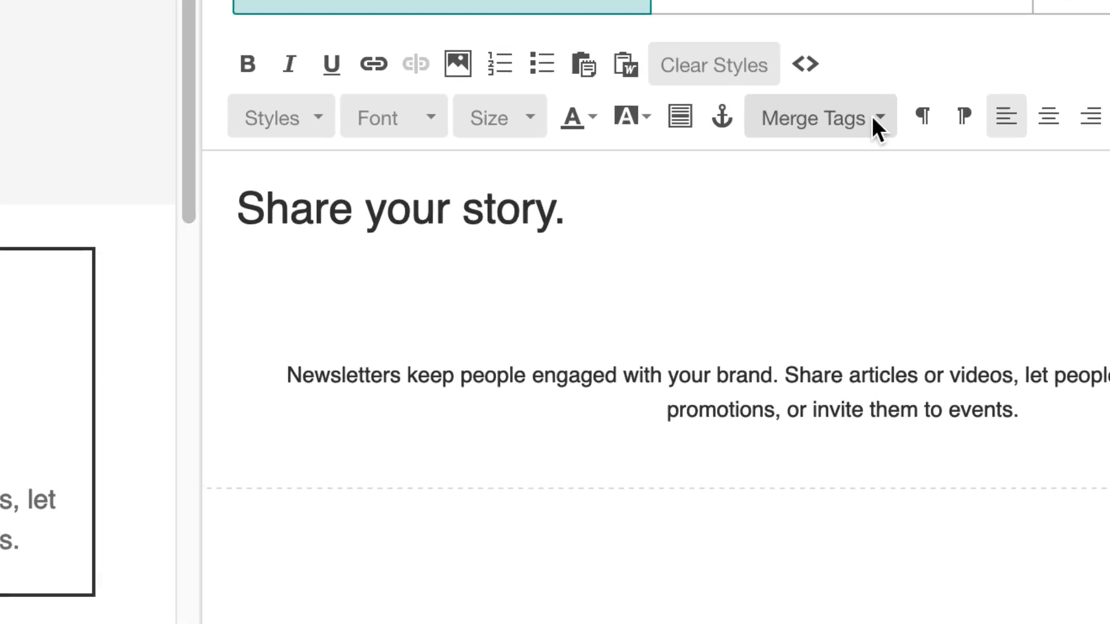
click(874, 120)
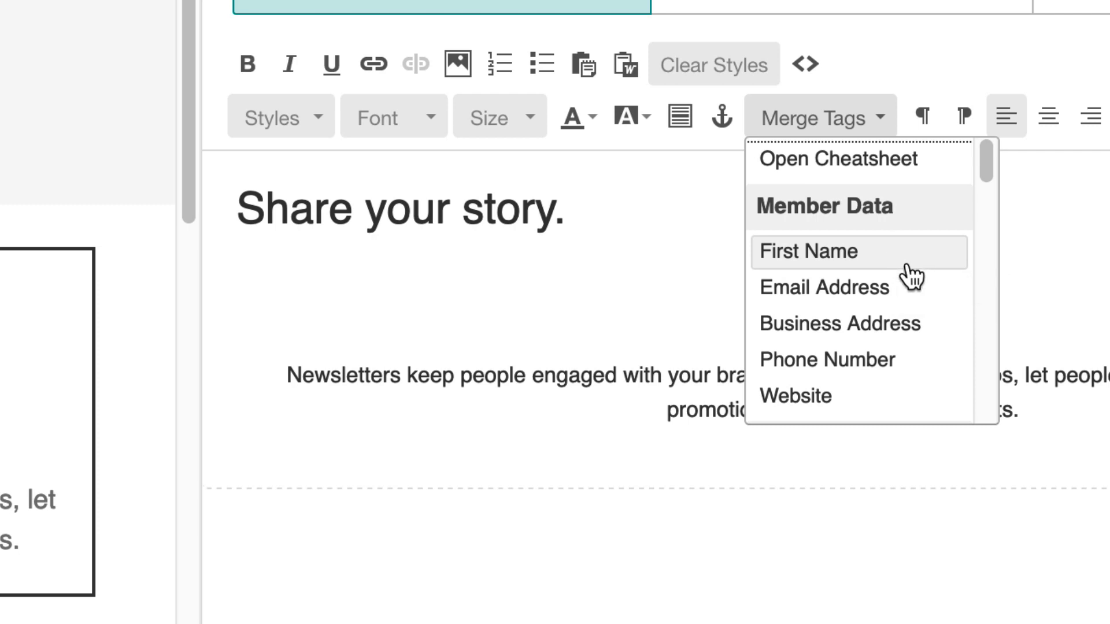
Step: Insert the Member Data > First Name *|FNAME|* merge tag onto the new blank line
scroll(909, 296, down, 3)
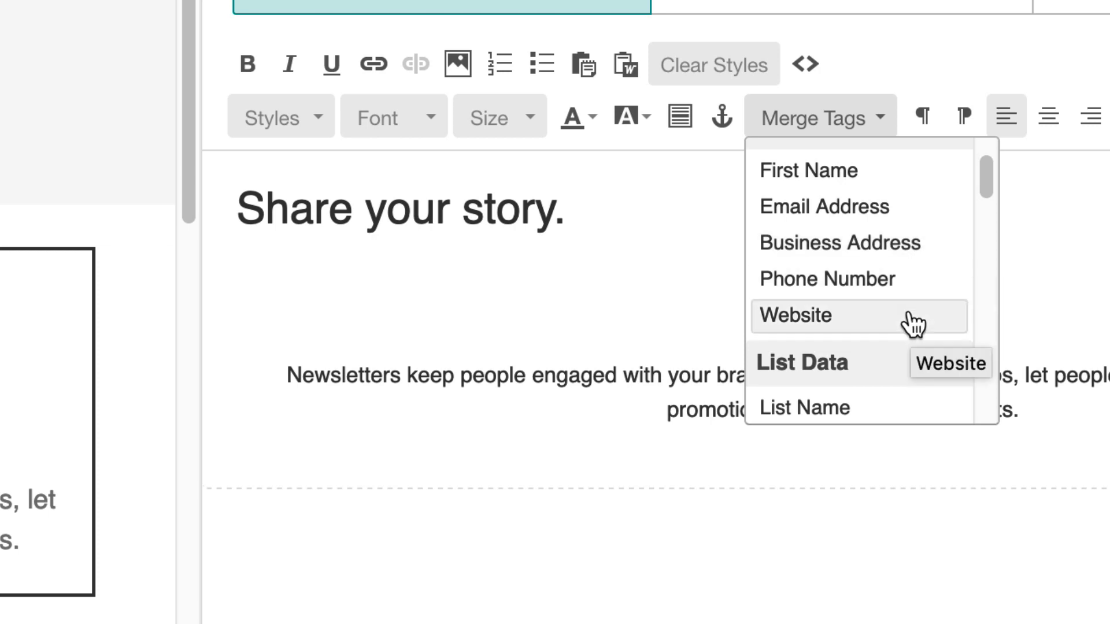
scroll(912, 325, up, 2)
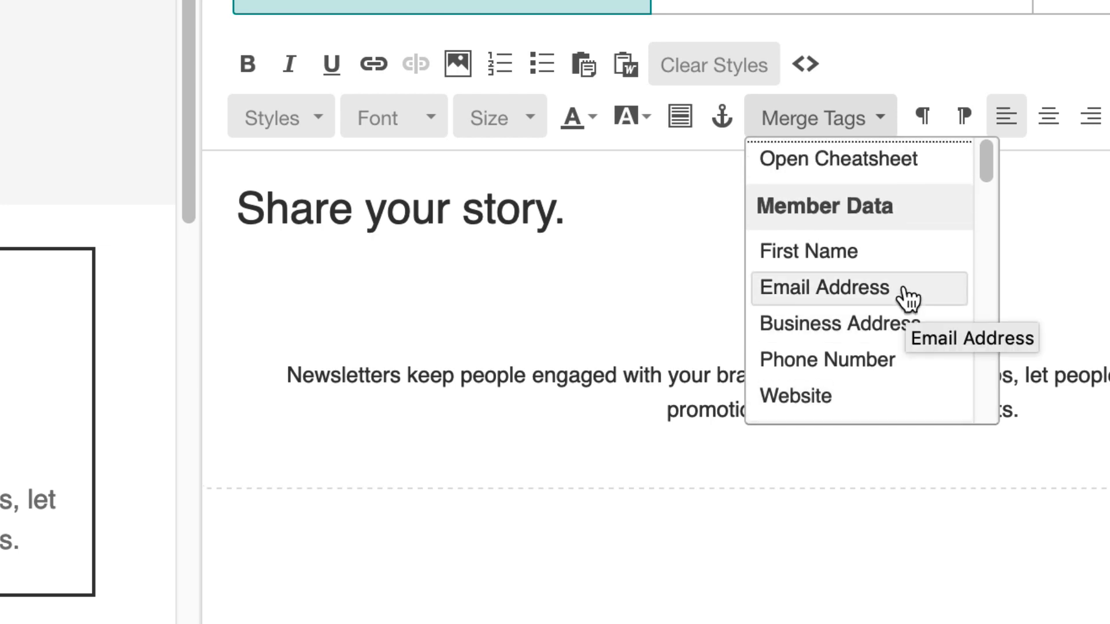
scroll(908, 296, down, 4)
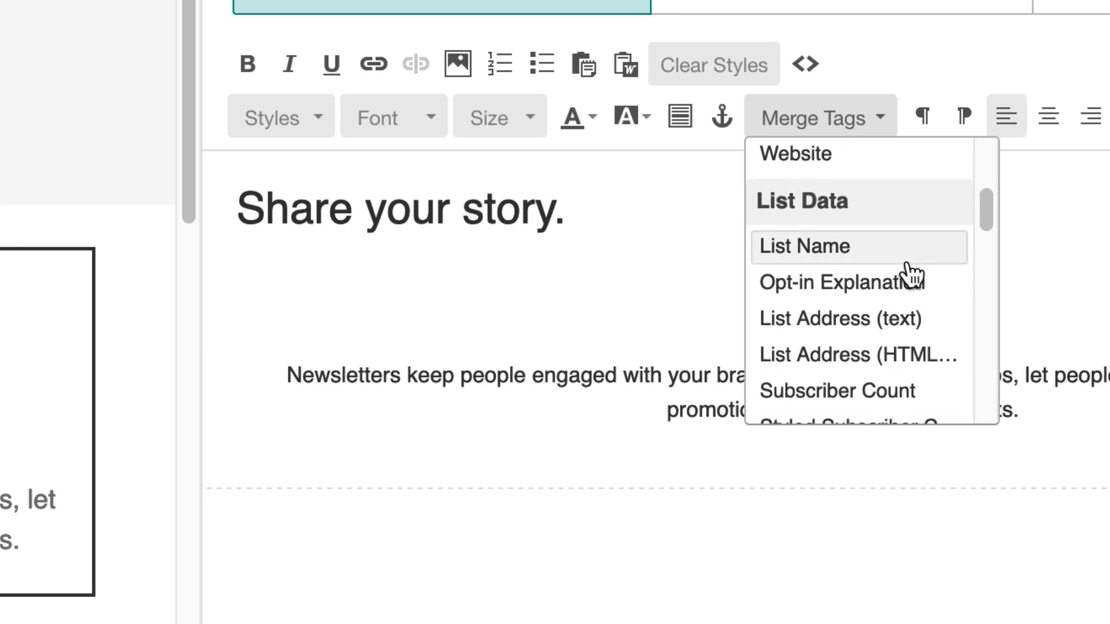
scroll(912, 273, down, 3)
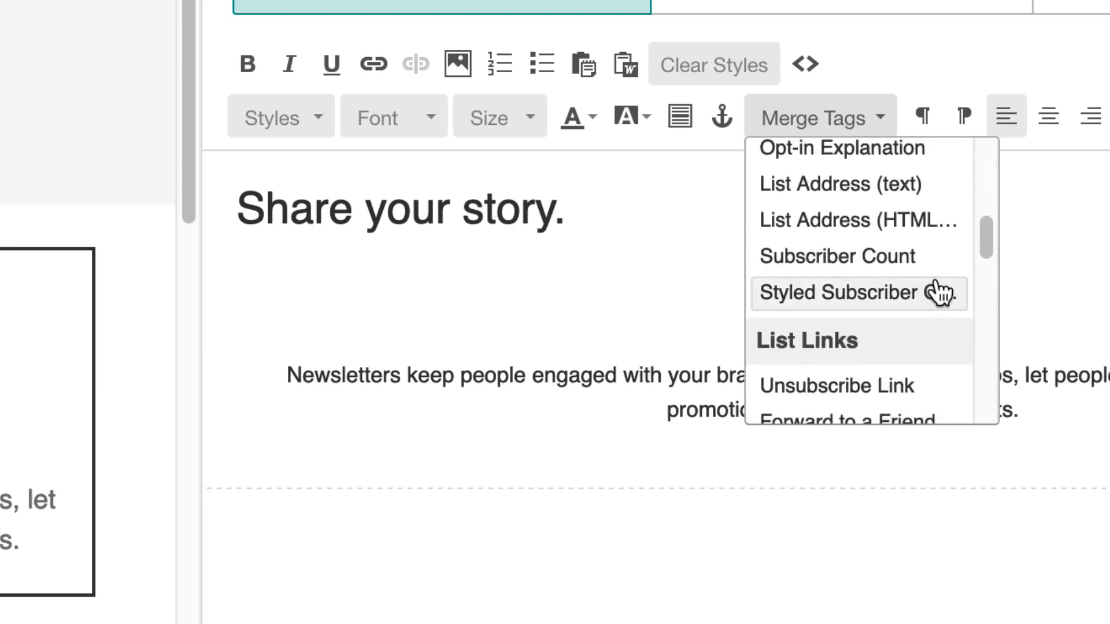
scroll(939, 293, down, 3)
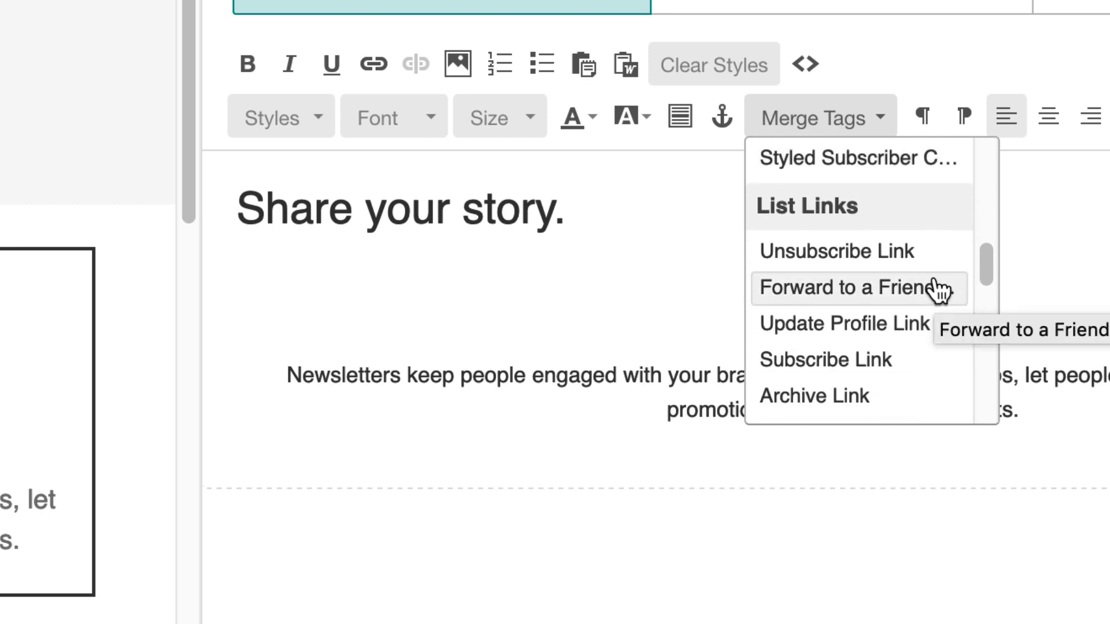
scroll(939, 291, down, 3)
scroll(936, 288, down, 3)
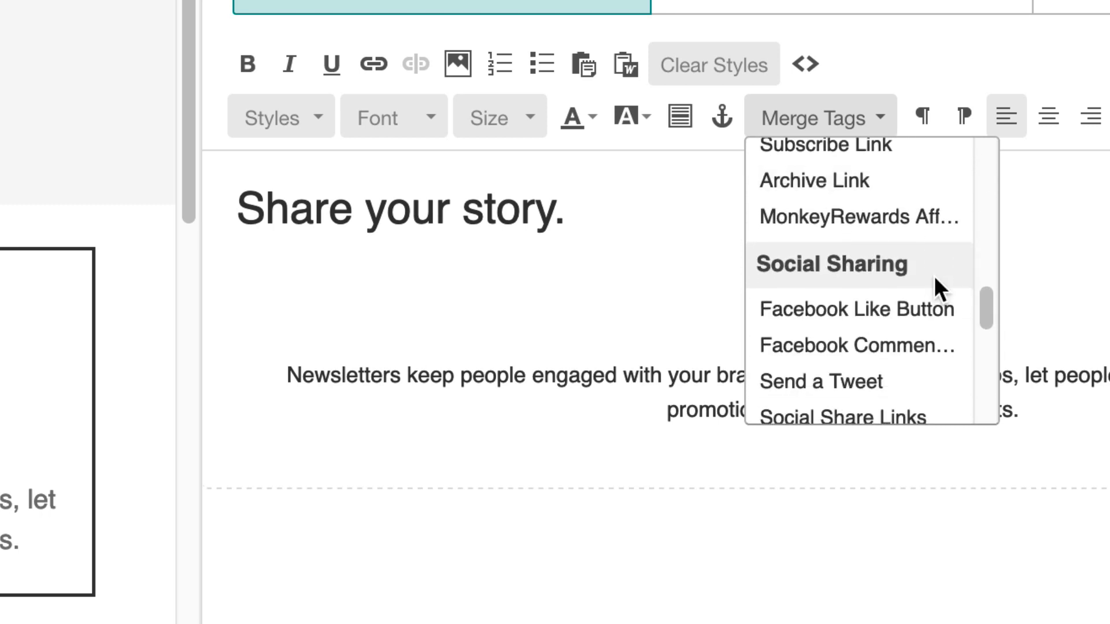
scroll(932, 276, down, 3)
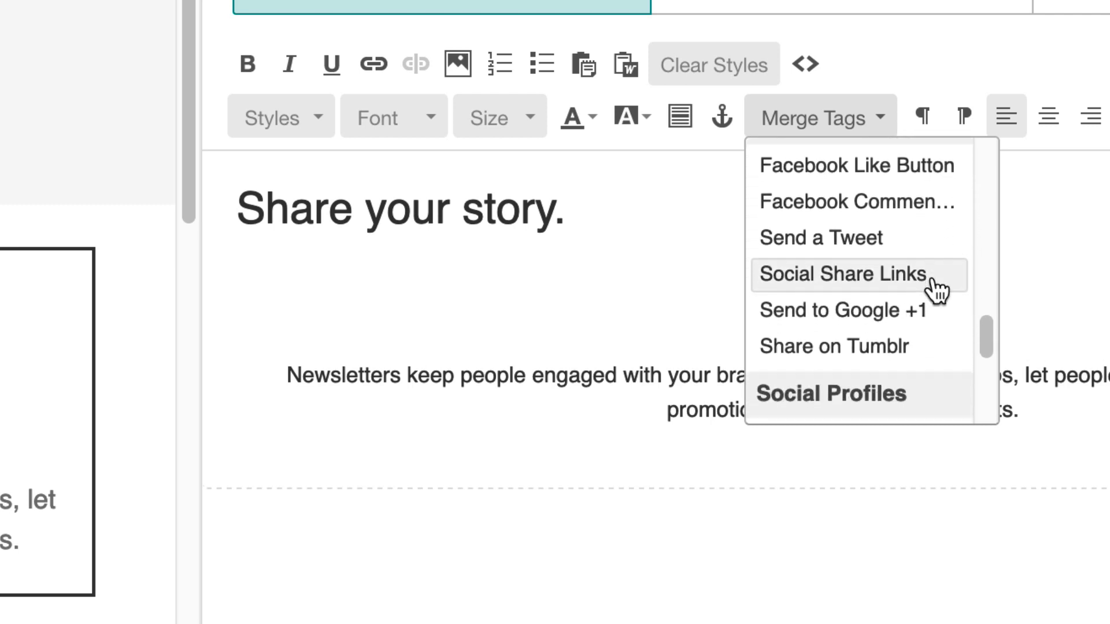
scroll(933, 287, down, 4)
scroll(936, 286, down, 3)
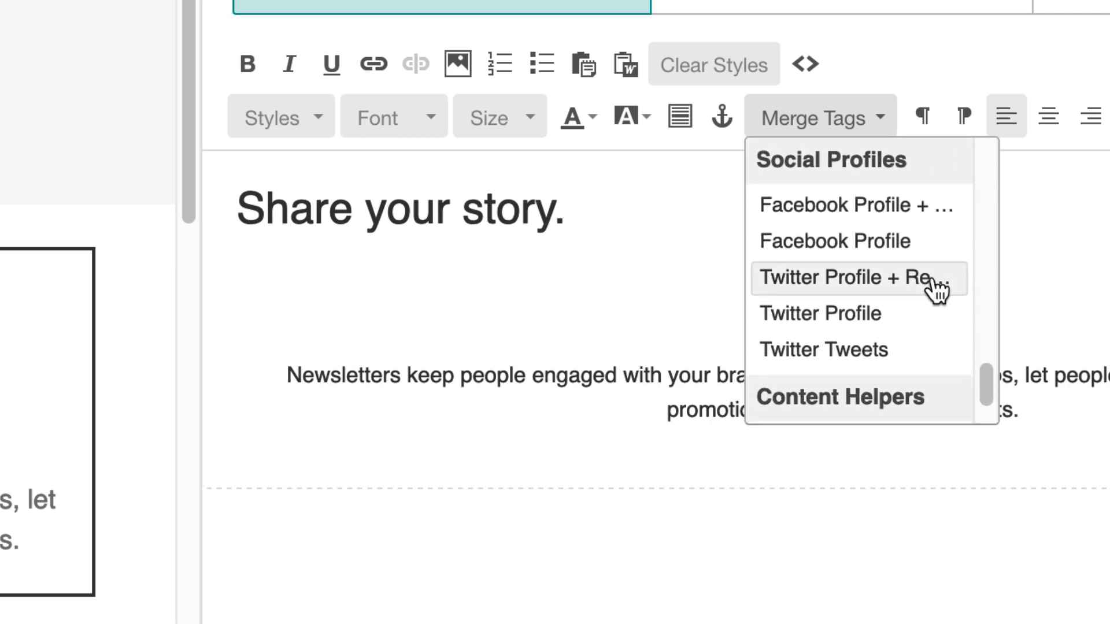
scroll(933, 279, down, 2)
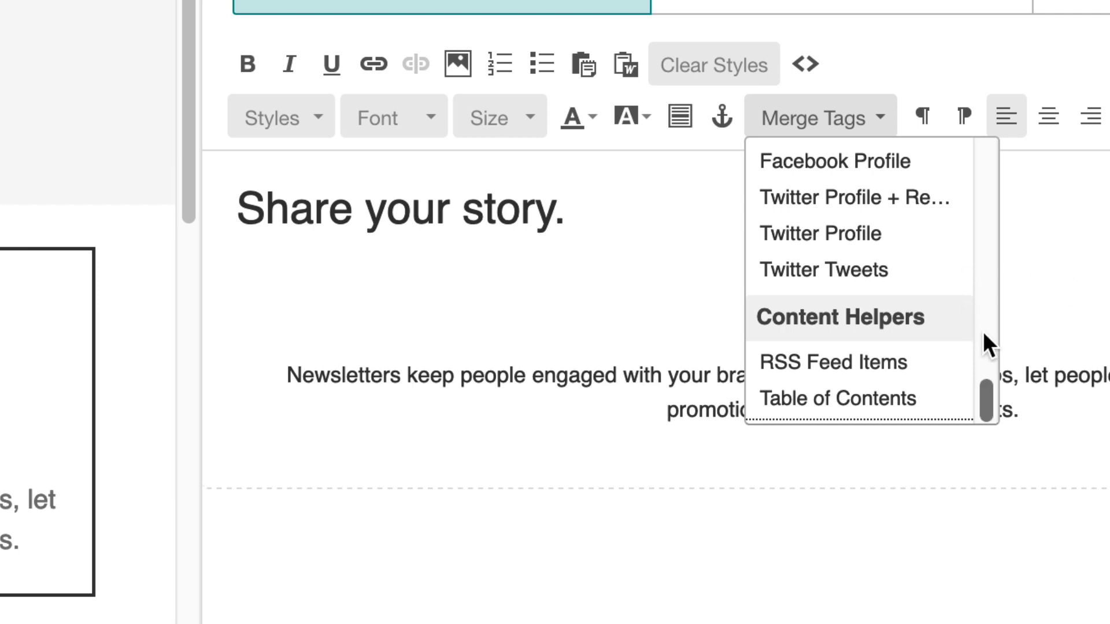
drag(987, 392, 991, 162)
click(830, 257)
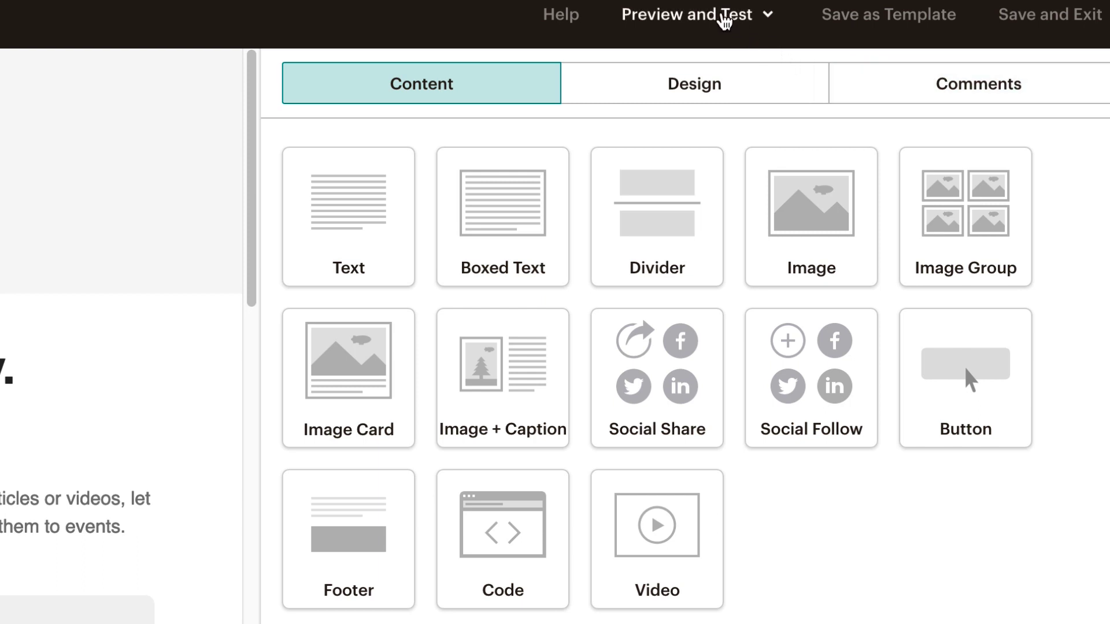
Step: Preview the MERGE email to see the first-name tag rendered as 'Friend'
click(697, 23)
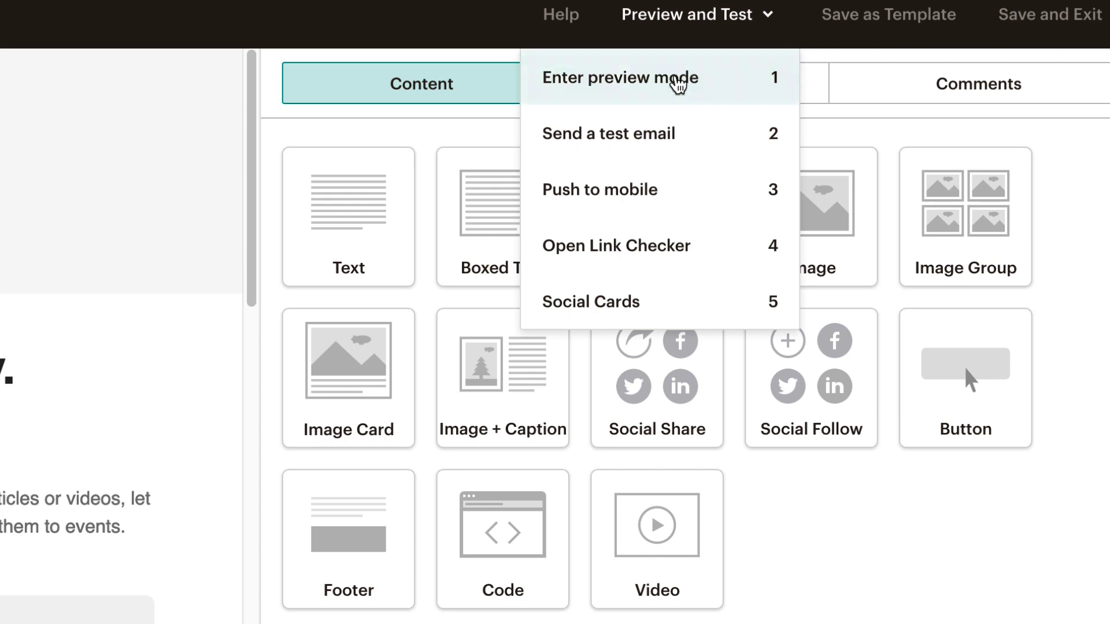
click(751, 81)
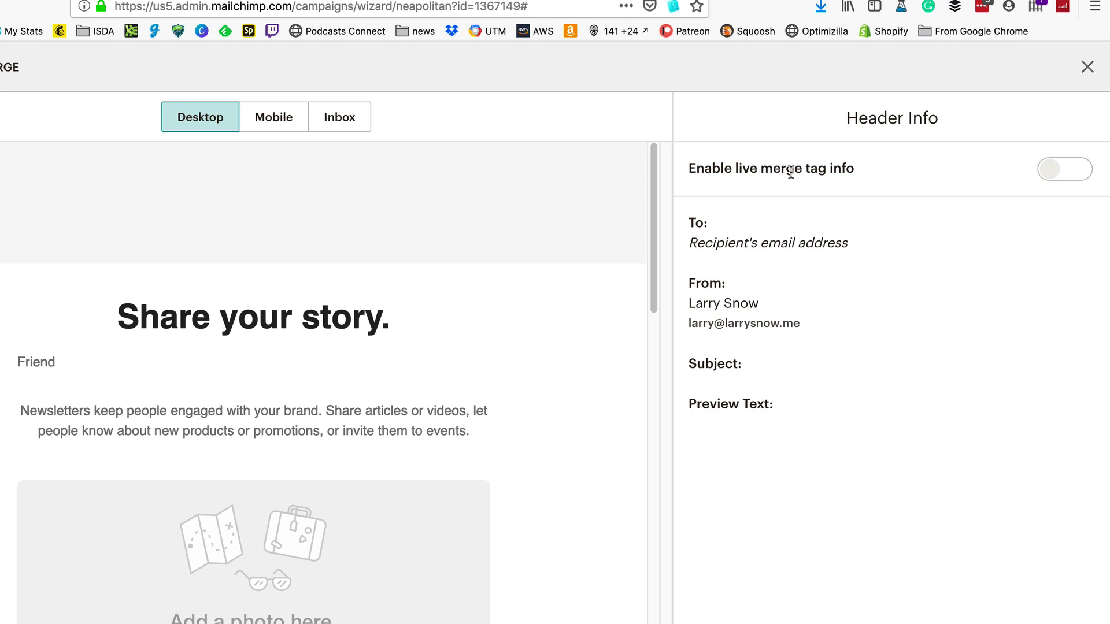
Step: Enable live merge tag info and step through the next two subscribers' previews showing their first names
click(1079, 171)
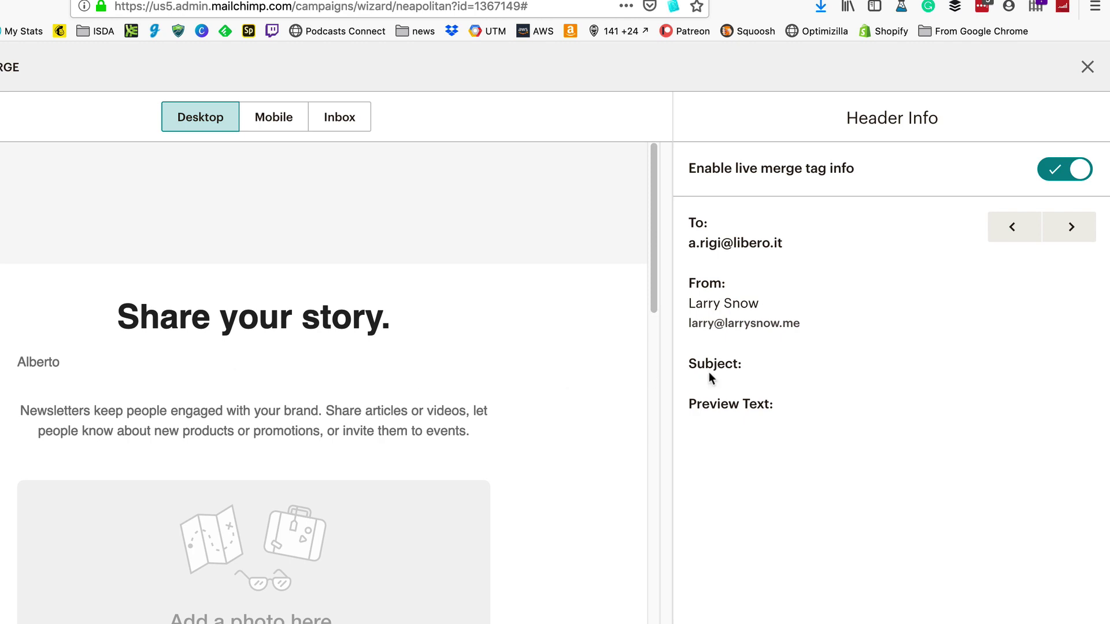
click(1082, 230)
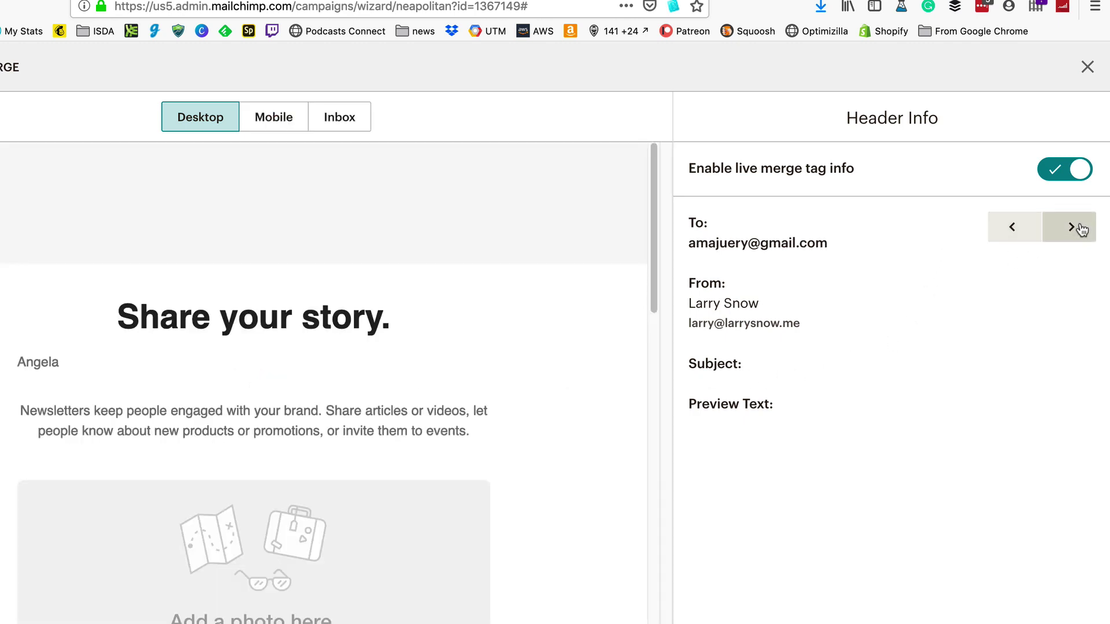
click(1075, 230)
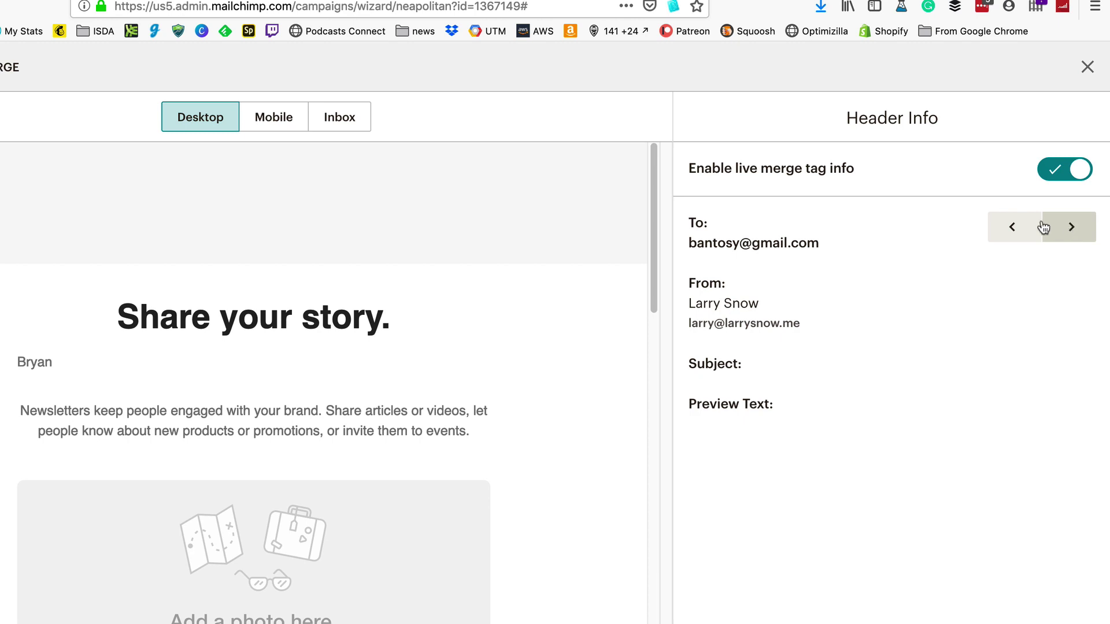
Step: Exit preview mode back to the MERGE email designer and reopen the Preview and Test menu
click(1087, 67)
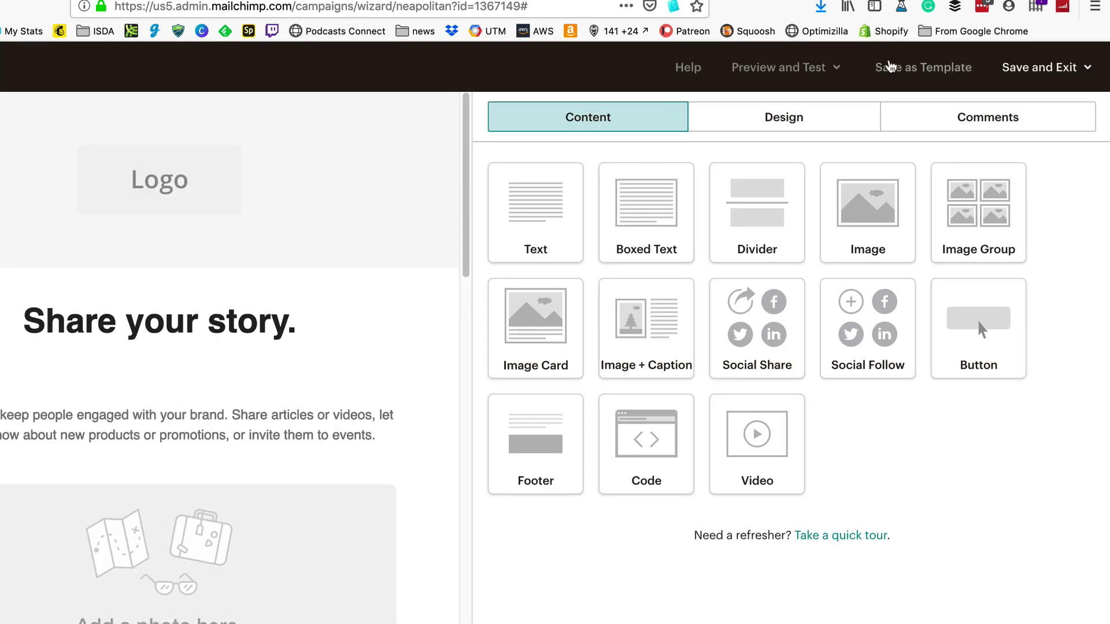
click(818, 68)
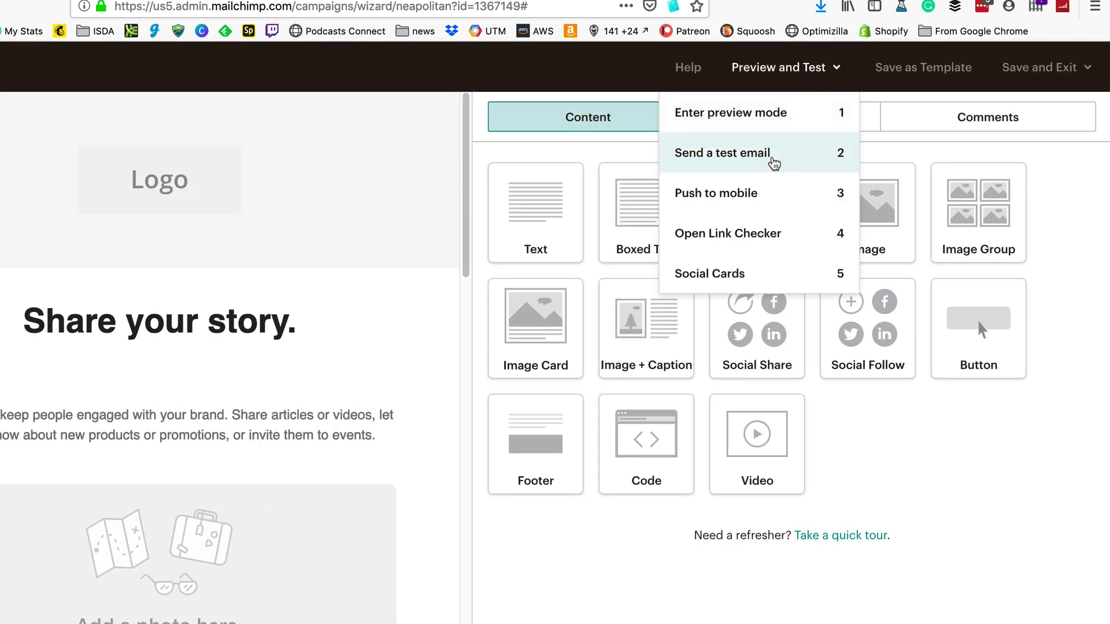